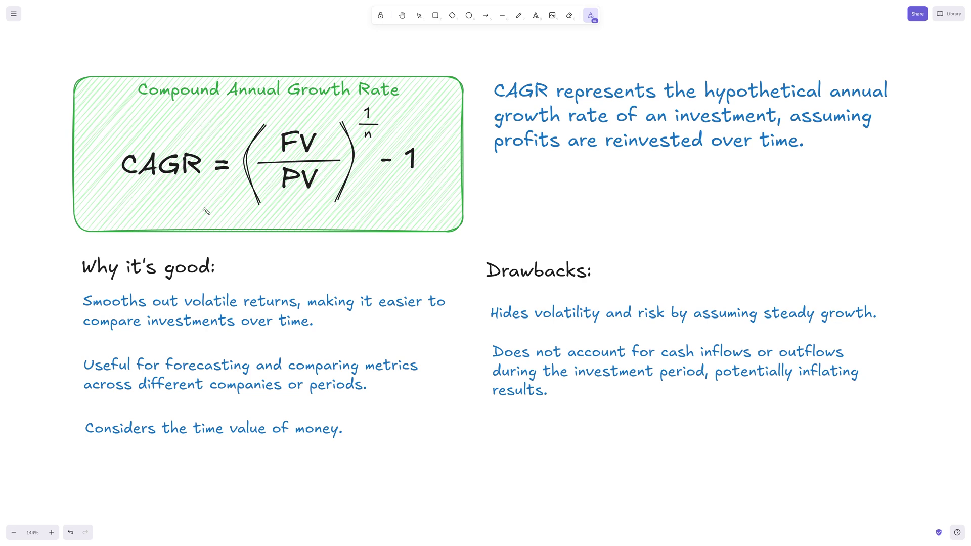
Examine the CAGR formula, its definition, and the notes on why it is good and its drawbacks.
left_click_drag(124, 175, 186, 176)
left_click_drag(128, 177, 201, 186)
mouse_move(386, 140)
left_mouse_down()
mouse_move(366, 132)
mouse_move(358, 142)
mouse_move(381, 143)
mouse_move(368, 142)
left_mouse_up()
mouse_move(269, 128)
left_mouse_down()
mouse_move(347, 144)
mouse_move(283, 205)
mouse_move(369, 128)
left_mouse_up()
mouse_move(298, 291)
left_mouse_down()
mouse_move(82, 303)
mouse_move(362, 305)
mouse_move(139, 274)
left_mouse_up()
left_click_drag(484, 281, 592, 281)
left_click_drag(538, 328, 599, 329)
mouse_move(291, 166)
left_mouse_down()
mouse_move(324, 175)
mouse_move(292, 157)
left_mouse_up()
mouse_move(208, 147)
left_mouse_down()
mouse_move(107, 143)
mouse_move(212, 144)
mouse_move(109, 172)
mouse_move(241, 187)
left_mouse_up()
mouse_move(280, 127)
left_mouse_down()
mouse_move(296, 168)
mouse_move(318, 127)
mouse_move(269, 128)
left_mouse_up()
mouse_move(380, 127)
left_mouse_down()
mouse_move(360, 137)
mouse_move(382, 147)
left_mouse_up()
mouse_move(204, 186)
left_mouse_down()
mouse_move(144, 144)
mouse_move(132, 192)
mouse_move(201, 139)
mouse_move(114, 144)
left_mouse_up()
Review the Total Return formula and the notes on how it differs from CAGR.
scroll(408, 390, "down", 7)
scroll(404, 415, "down", 5)
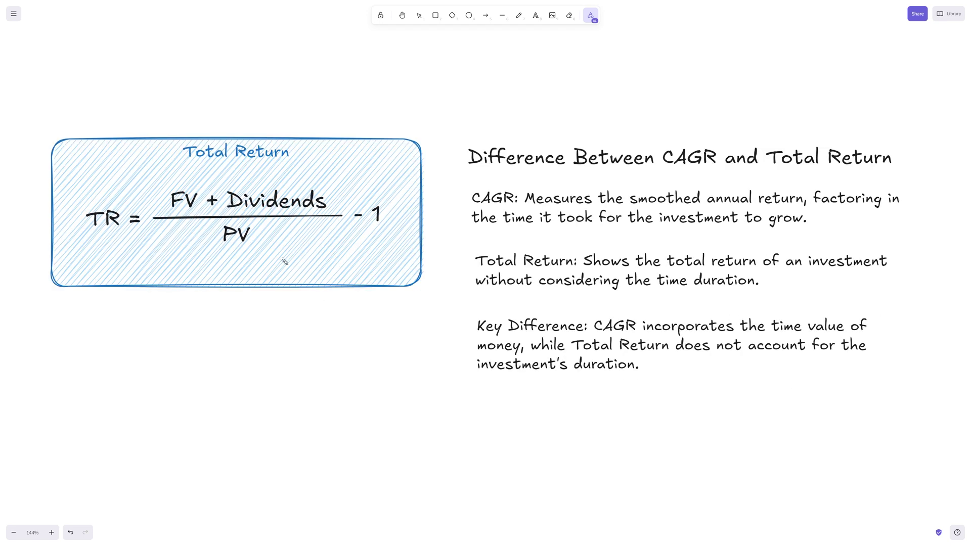
left_click_drag(167, 213, 332, 218)
mouse_move(204, 247)
left_mouse_down()
mouse_move(273, 241)
mouse_move(272, 250)
left_mouse_up()
scroll(372, 264, "down", 10)
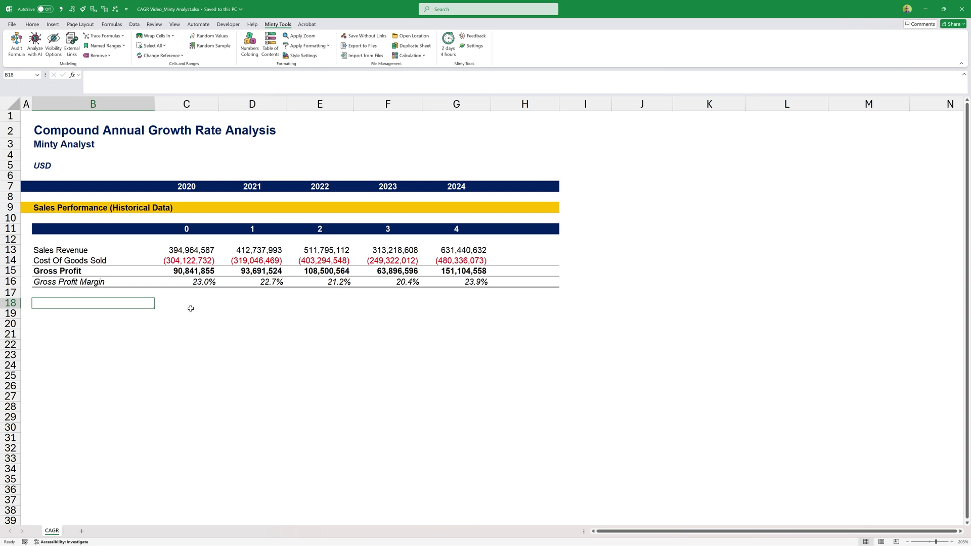
Copy the Sales Performance header block from rows 9 to 11 to row 19 and retitle the copy "Growth Performance".
left_click_drag(27, 207, 531, 226)
key("ctrl+c")
left_click(26, 313)
key("ctrl+v")
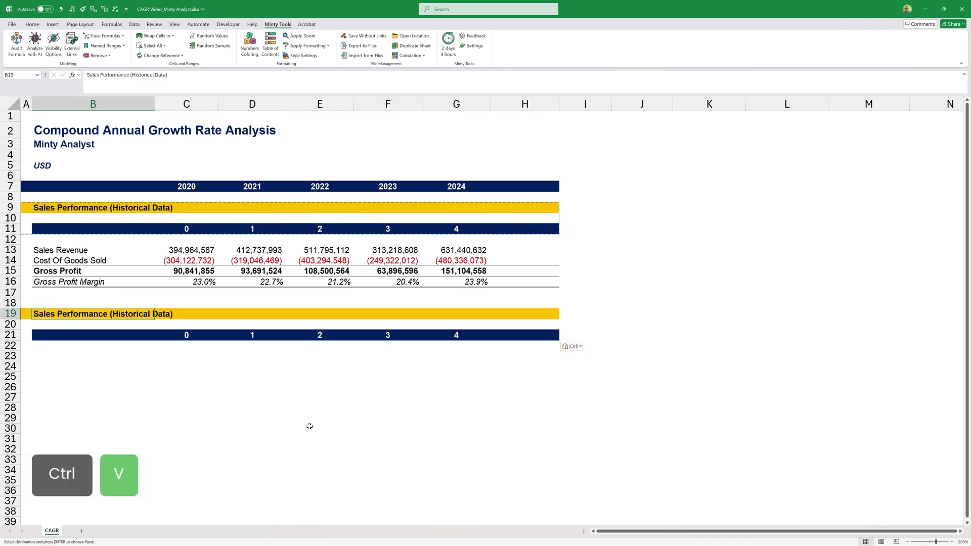
key("Right")
type("Growth Performance")
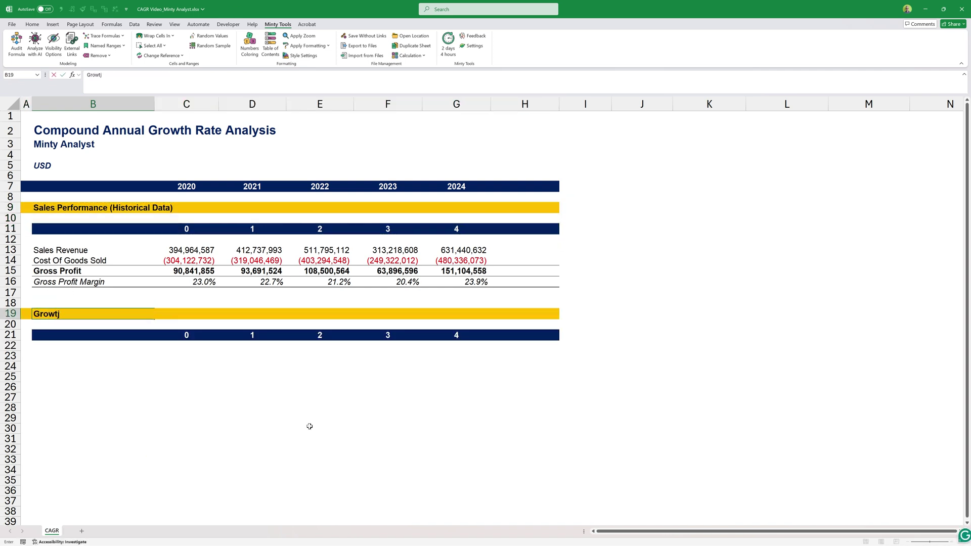
key("Return")
Enter the row labels "Growth Rate" in B23, "Total Return" in B25 and "CAGR Formula" in B27.
key("Down")
key("Down")
key("Down")
type("GRowth Rate")
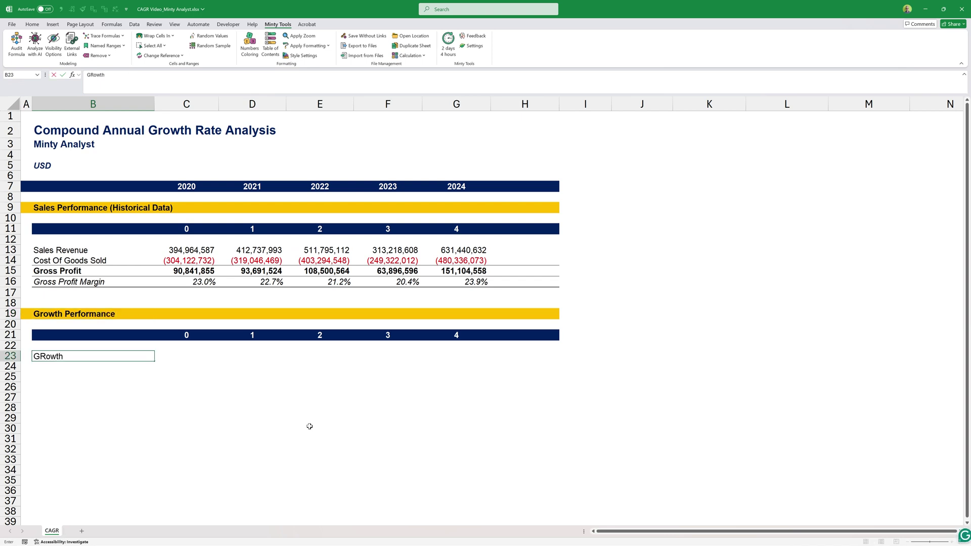
key("Return")
key("Down")
type("T")
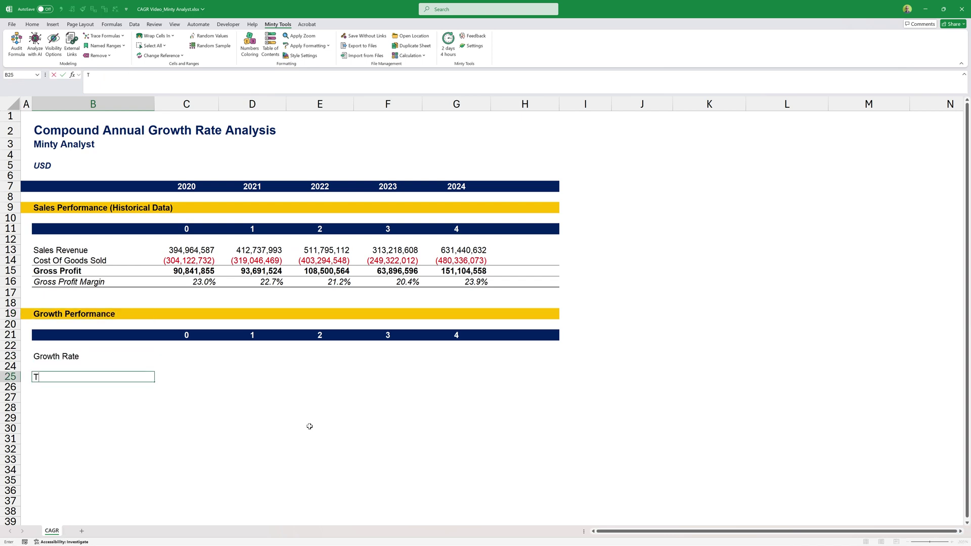
type("otal Return")
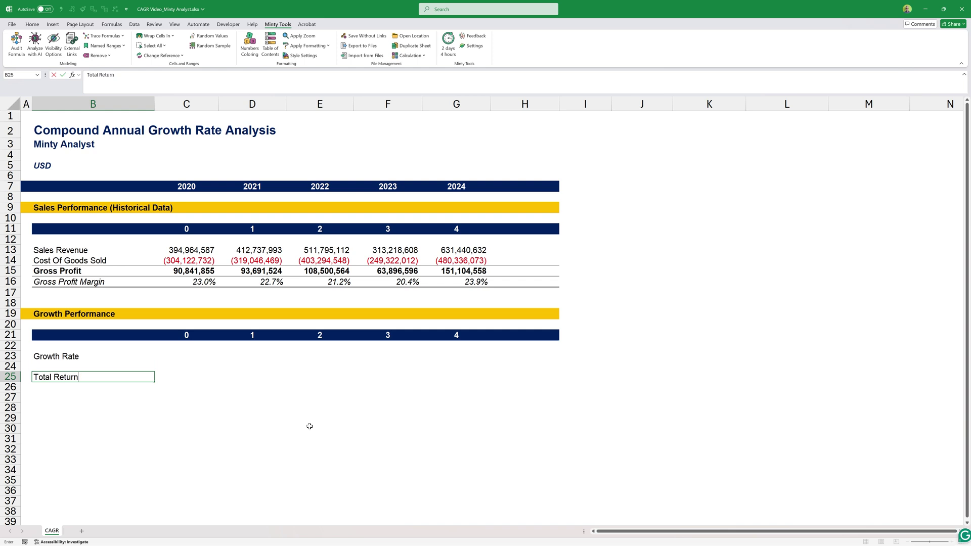
key("Return")
key("Down")
type("CAGR Formula")
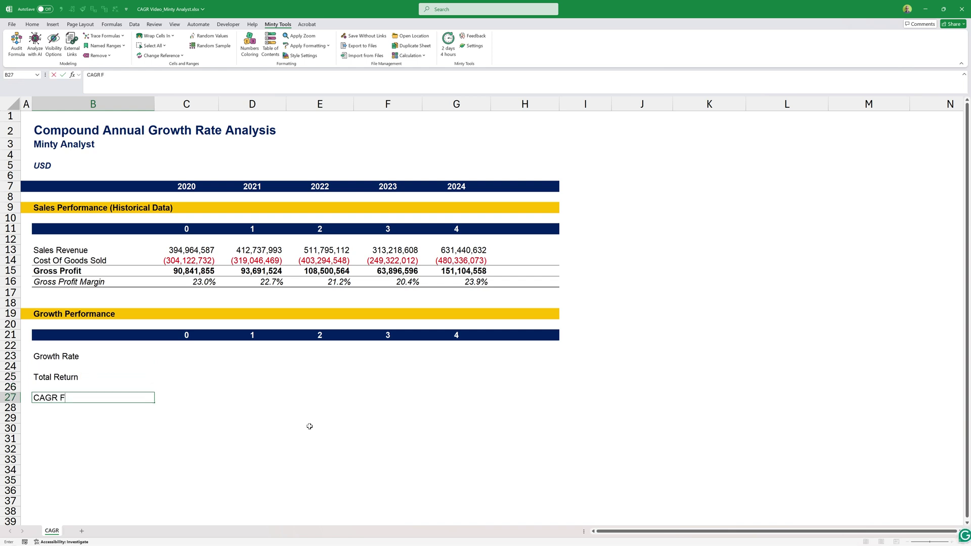
key("ctrl+Return")
Calculate the 2021 sales revenue growth rate in D23 with the formula =D13/C13-1.
key("Up")
key("Up")
key("Up")
key("Up")
key("Right")
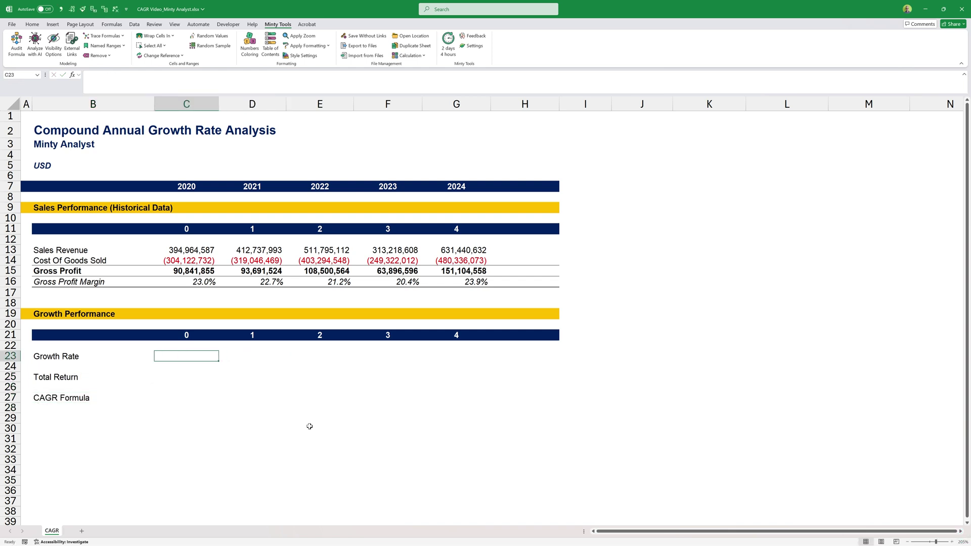
key("Right")
type("=")
key("Up")
key("Up")
key("Up")
key("Up")
key("Up")
key("Up")
key("Up")
key("Up")
key("Up")
key("Up")
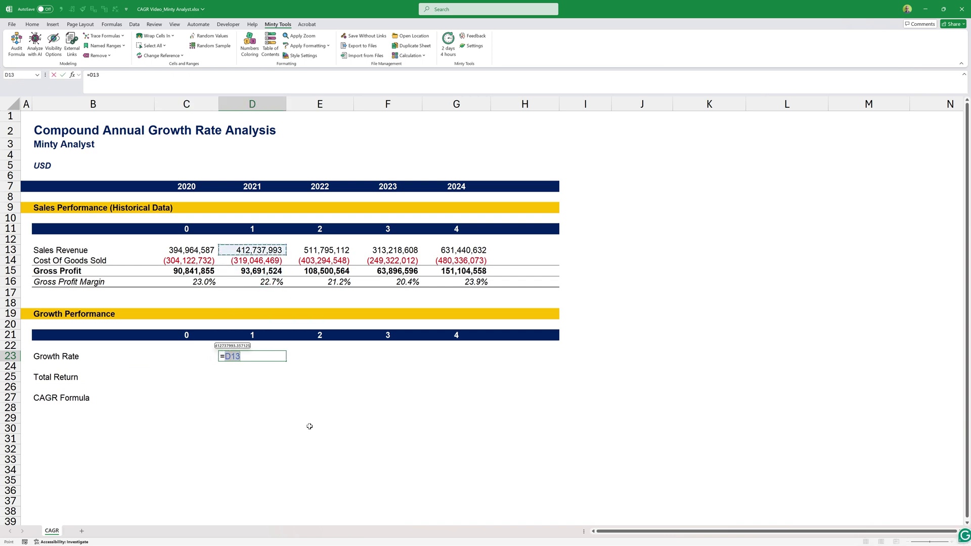
type("/")
key("Up")
key("Up")
key("Up")
key("Up")
key("Up")
key("Up")
key("Up")
key("Up")
key("Up")
key("Up")
key("Left")
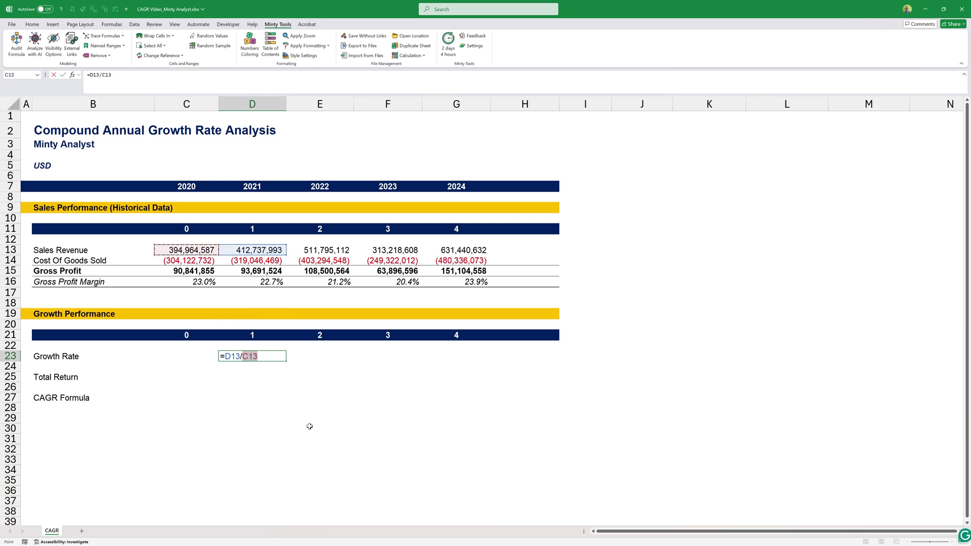
type("-1")
key("ctrl+Return")
Format the growth rate in D23 as a percentage with one decimal and fill it across to G23.
key("alt")
key("h")
key("p")
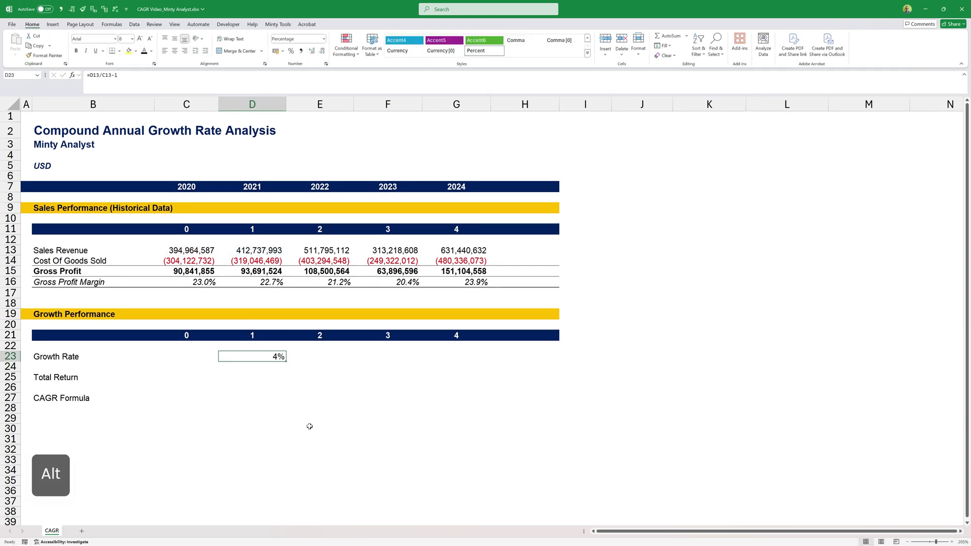
key("alt+h")
key("0")
key("shift+Right")
key("shift+Right")
key("shift+Right")
key("ctrl+r")
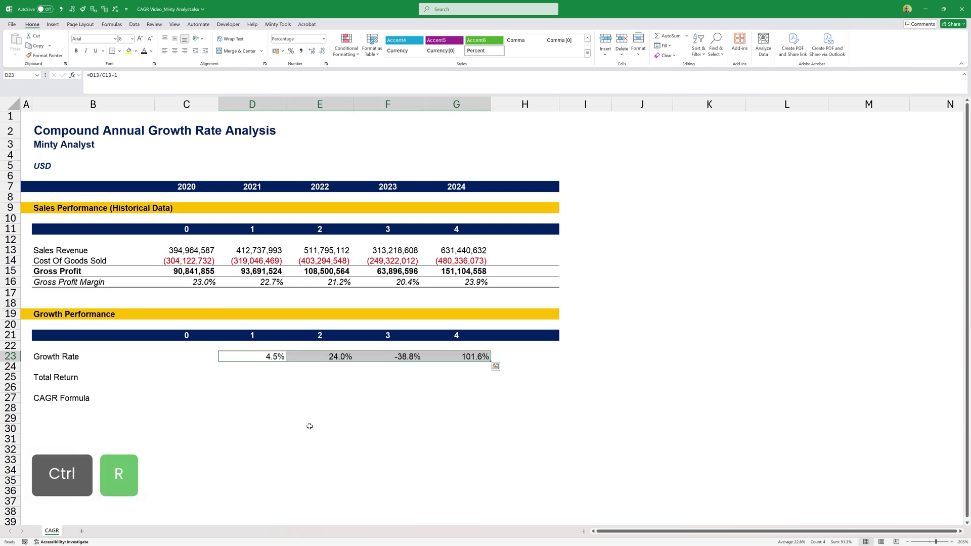
Add the column heading "AVG" in H21 of the Growth Performance header row.
key("ctrl+Right")
key("Right")
key("Up")
key("Right")
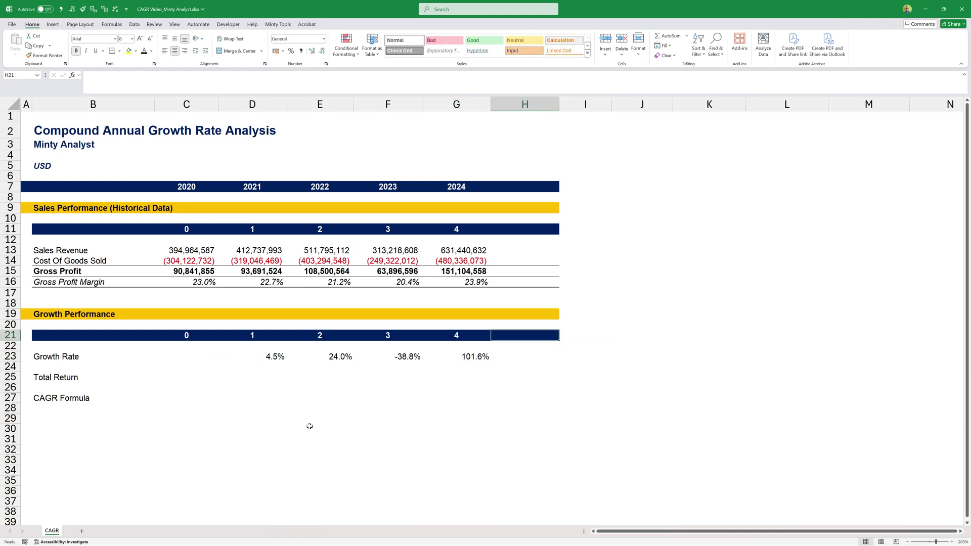
key("Up")
key("Left")
type("AVG")
key("Down")
Calculate the average of the yearly growth rates in H23 with =AVERAGE(D23:G23).
key("Down")
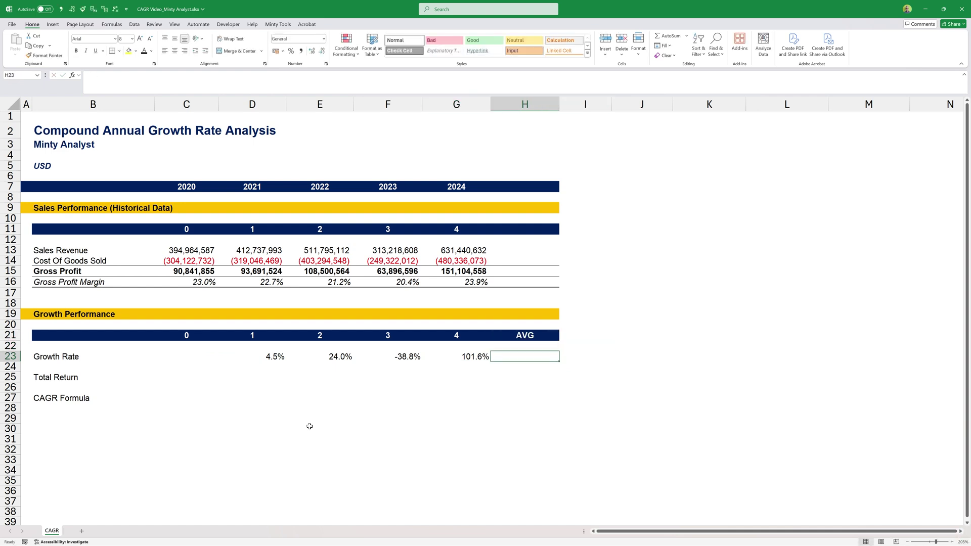
type("=avera")
key("Tab")
key("Left")
key("ctrl+shift+Left")
key("Return")
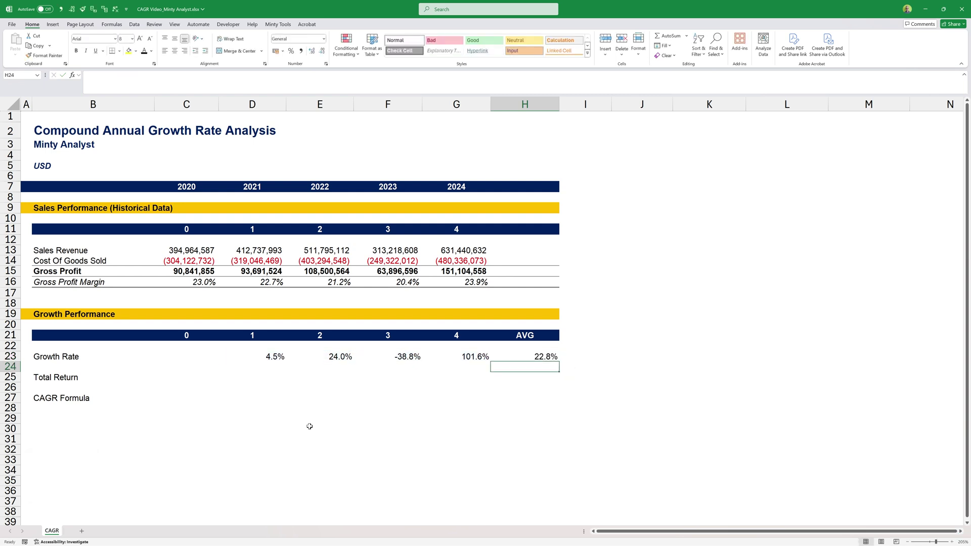
Calculate the average yearly total return in H25 with the formula =(G13/C13-1)/G11.
key("Down")
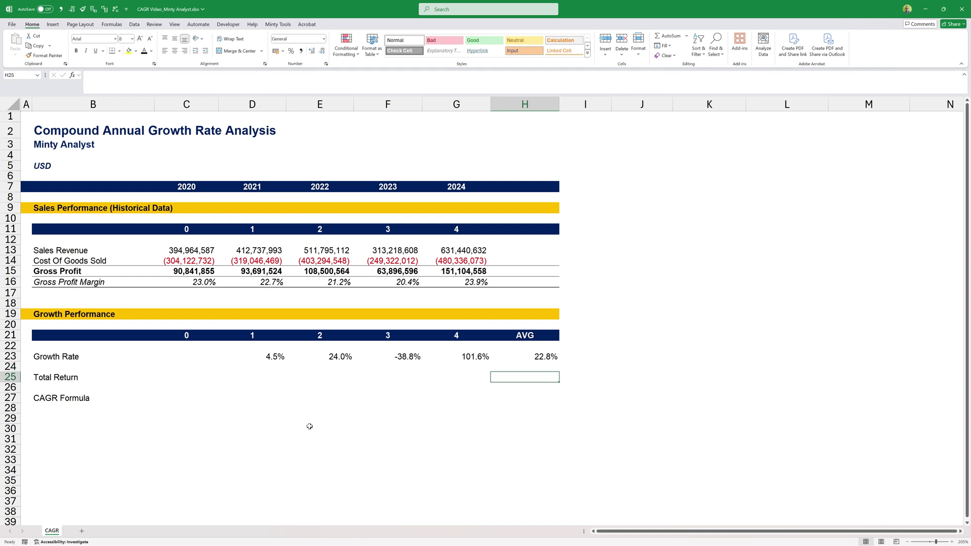
type("=")
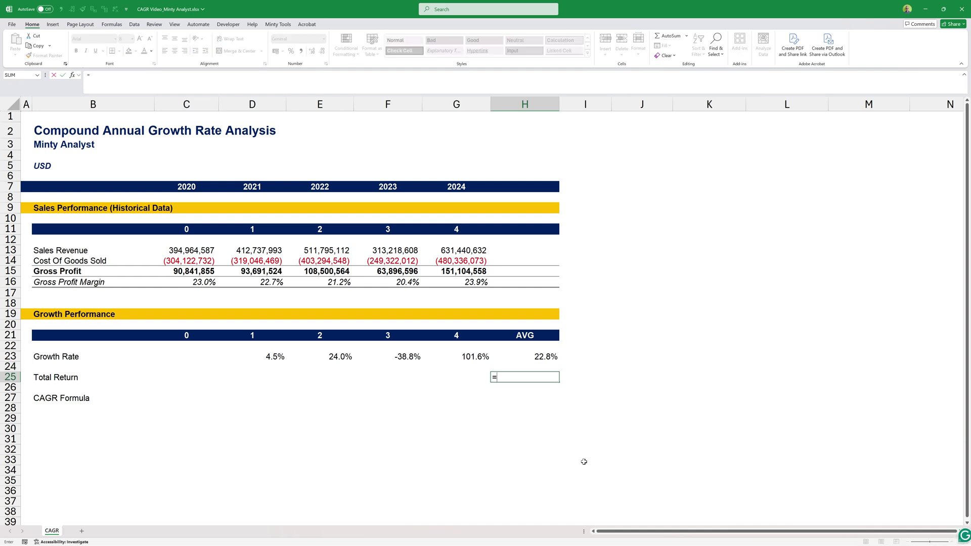
type("(")
left_click(470, 249)
type("/")
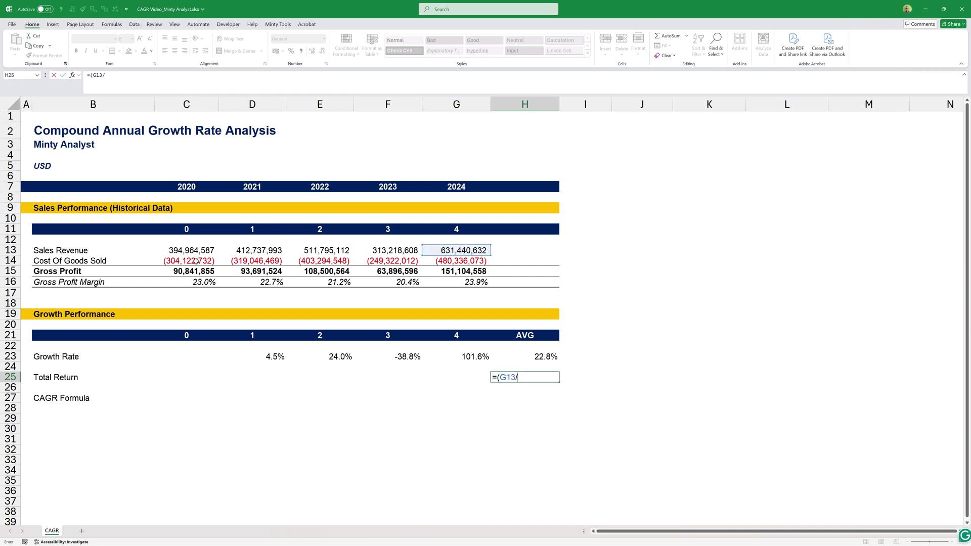
left_click(197, 253)
type("-1")
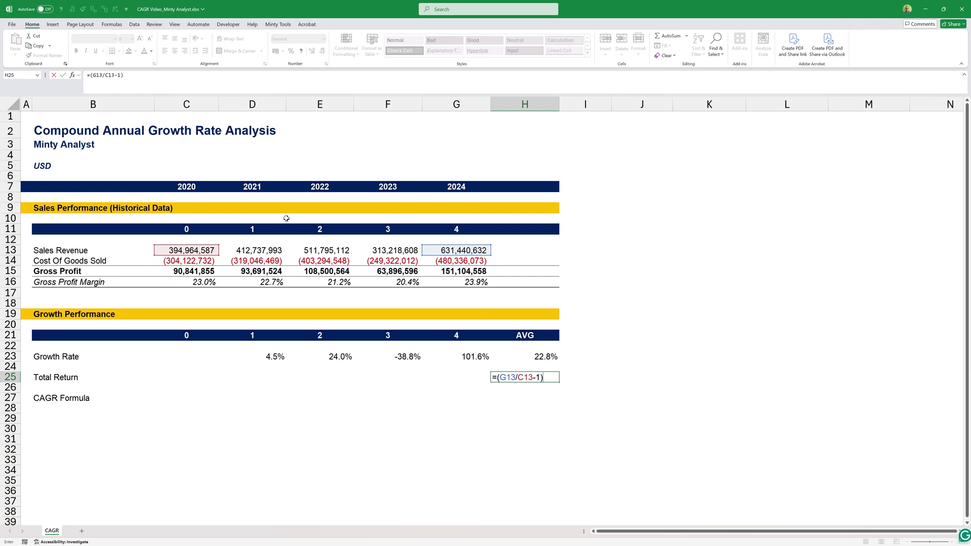
type("/")
left_click(456, 229)
key("Return")
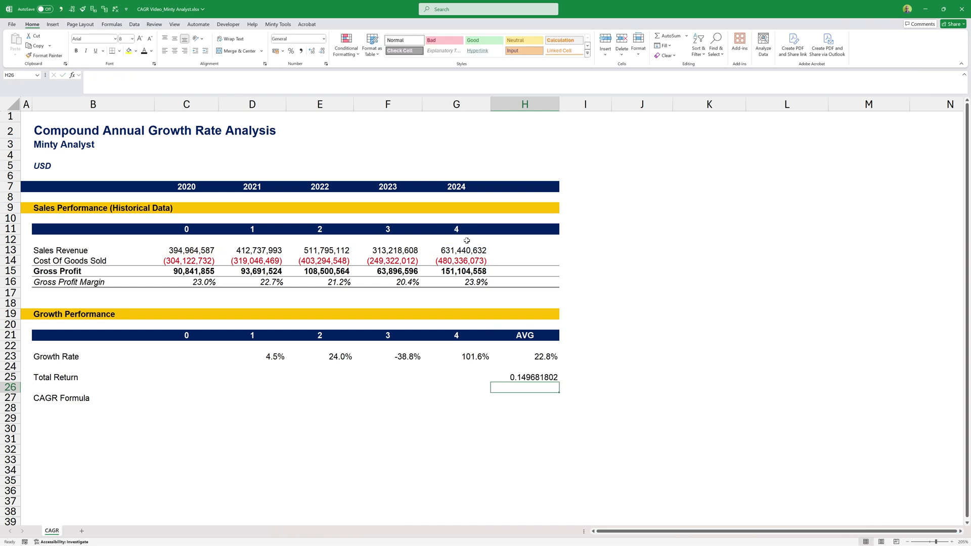
Review the Sales Revenue figures year by year from 2020 to 2024.
left_click_drag(212, 250, 434, 255)
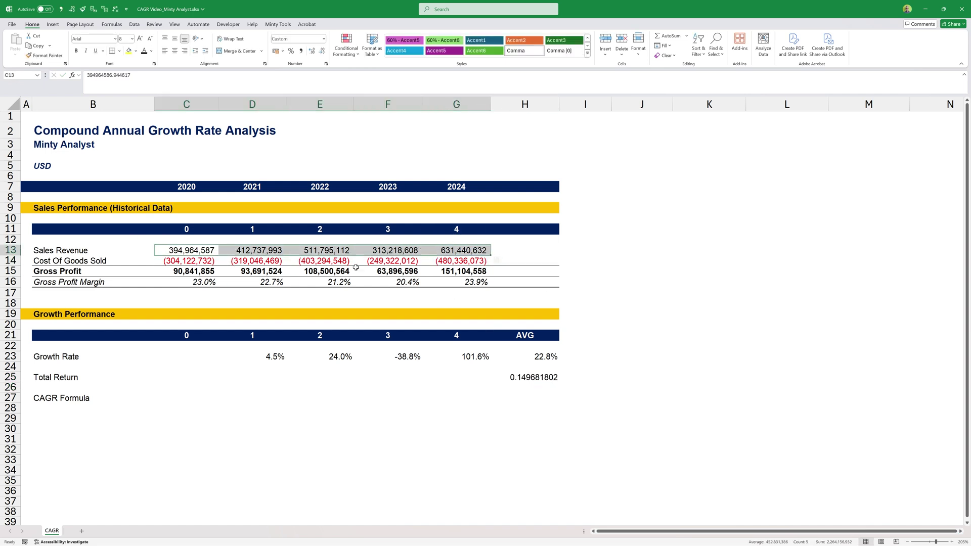
left_click(196, 249)
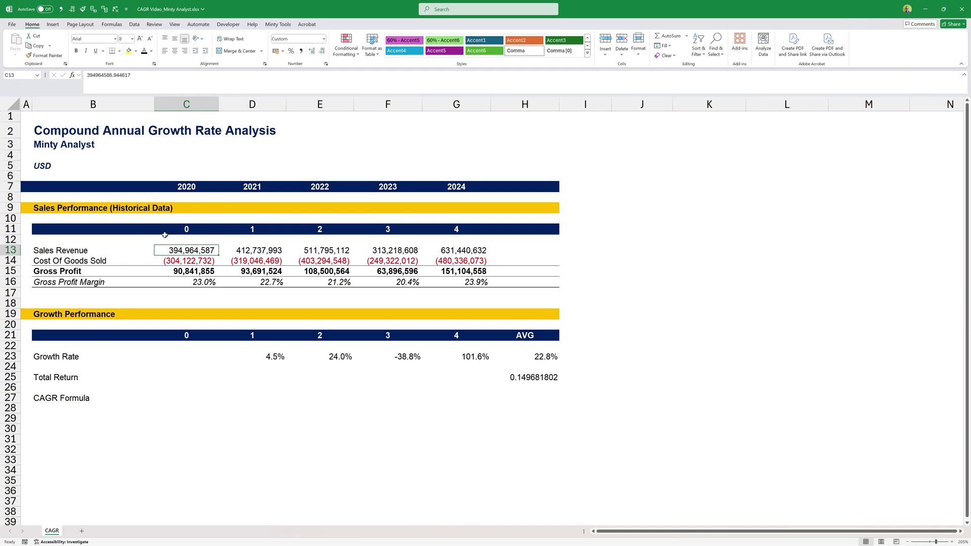
left_click(253, 251)
left_click(319, 250)
left_click(388, 250)
left_click(517, 248)
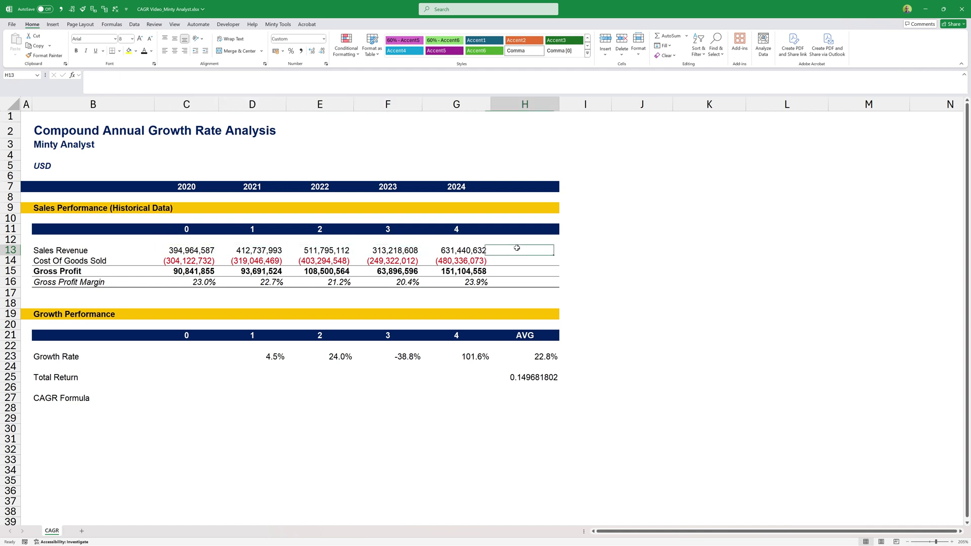
left_click(478, 248)
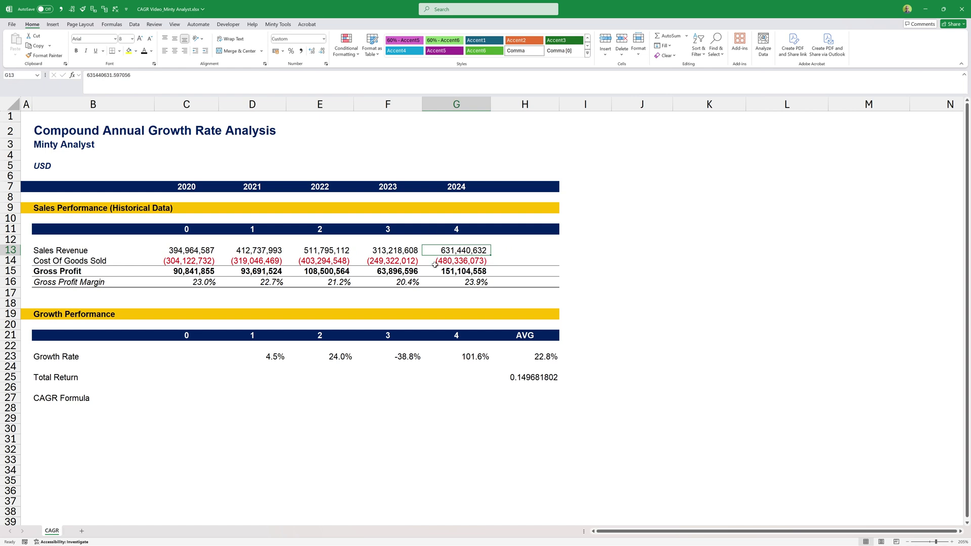
Copy the percentage format of the average growth rate in H23 onto the Total Return result in H25.
left_click(536, 356)
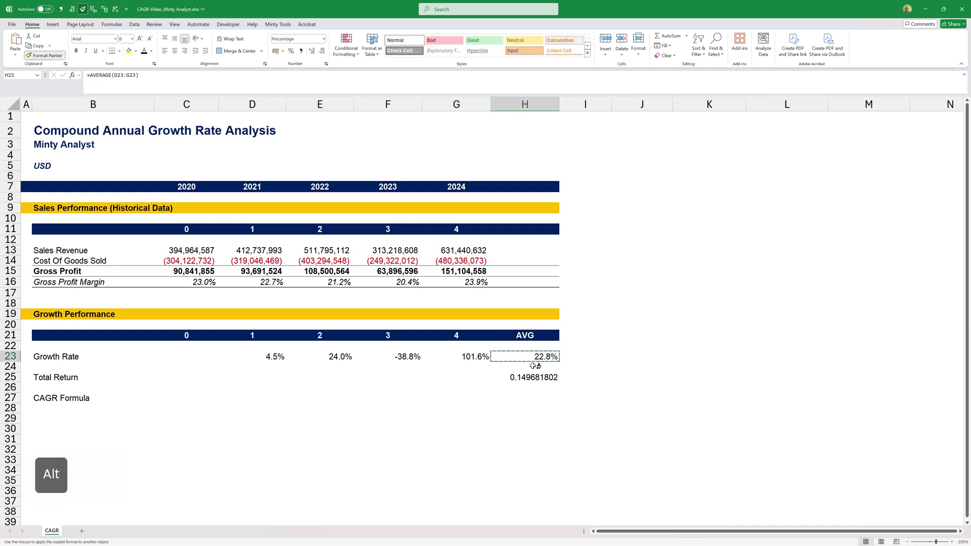
key("alt+4")
left_click(526, 377)
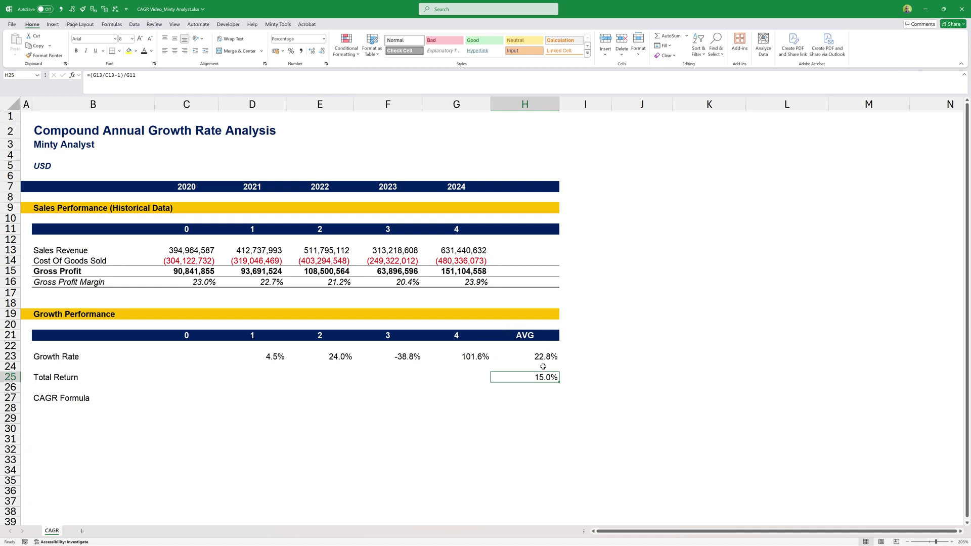
Calculate the compound annual growth rate of sales revenue in H27 with the formula =(G13/C13)^(1/G11)-1.
left_click(545, 398)
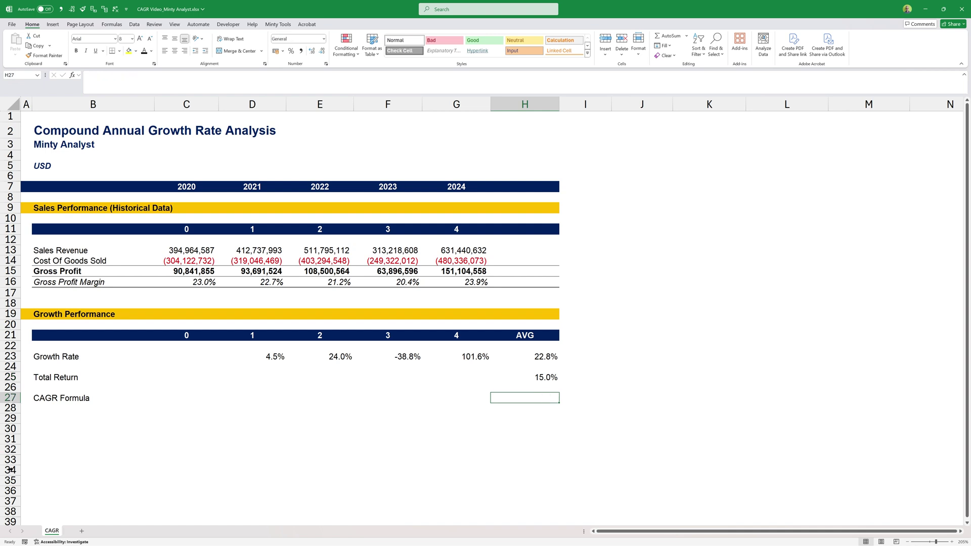
type("=(")
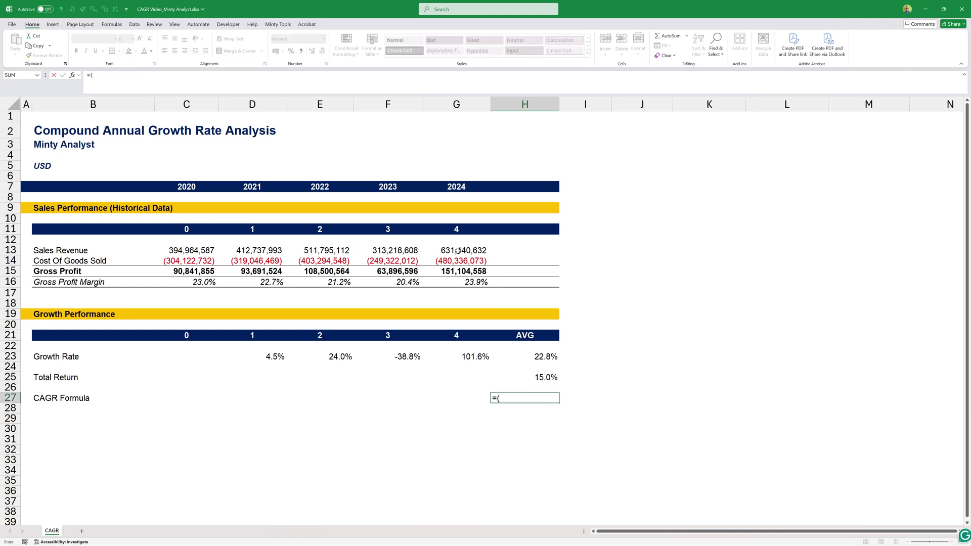
left_click(458, 250)
type("/")
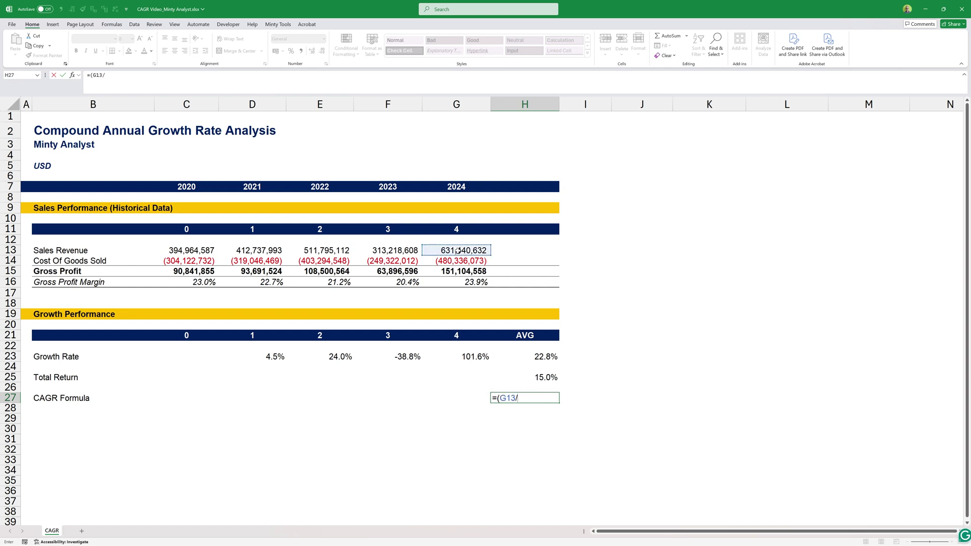
left_click(210, 250)
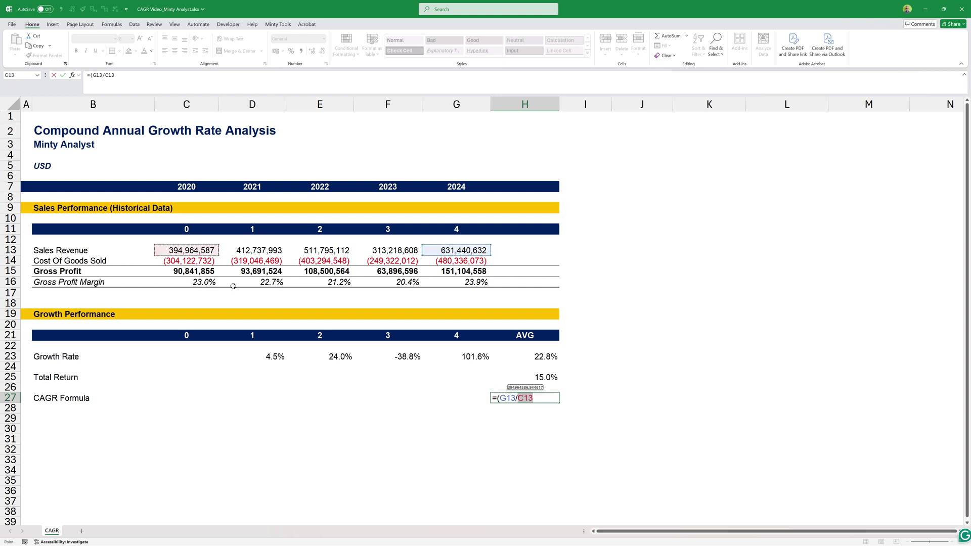
type(")^(1/")
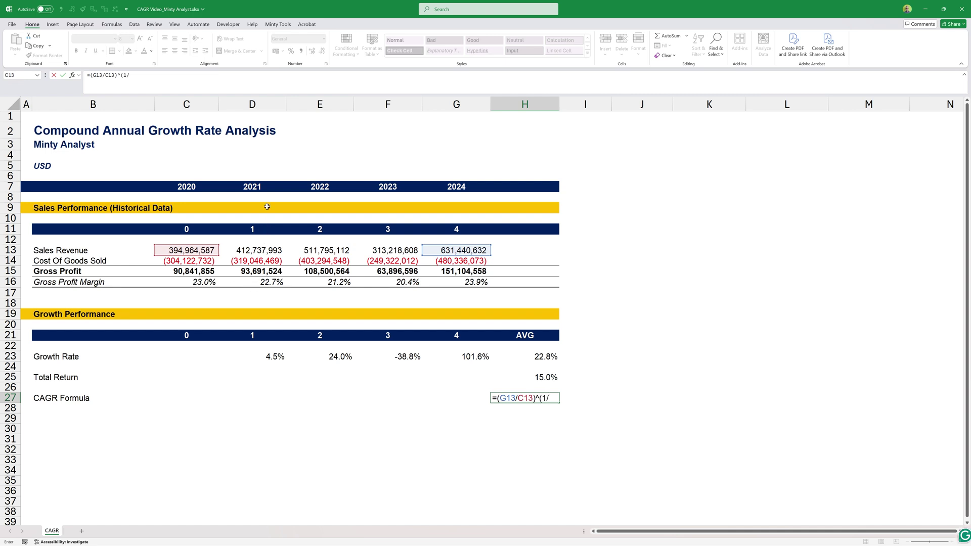
left_click(455, 230)
type(")-1")
key("ctrl+Return")
Copy the percentage format of the Total Return result in H25 onto the CAGR result in H27.
left_click(526, 377)
key("alt+4")
left_click(530, 400)
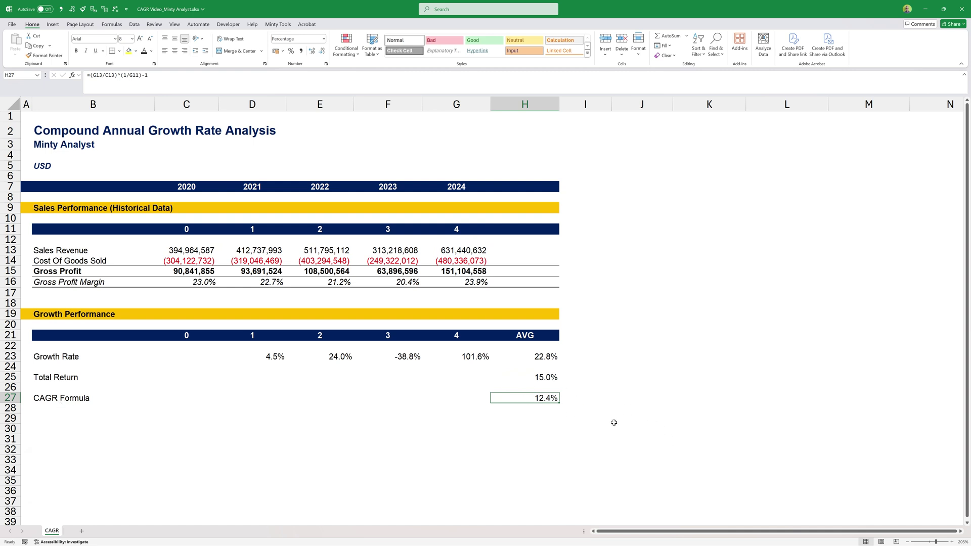
Calculate the sales revenue growth rate in B28 with the formula =RRI(G11,C13,G13).
left_click(46, 407)
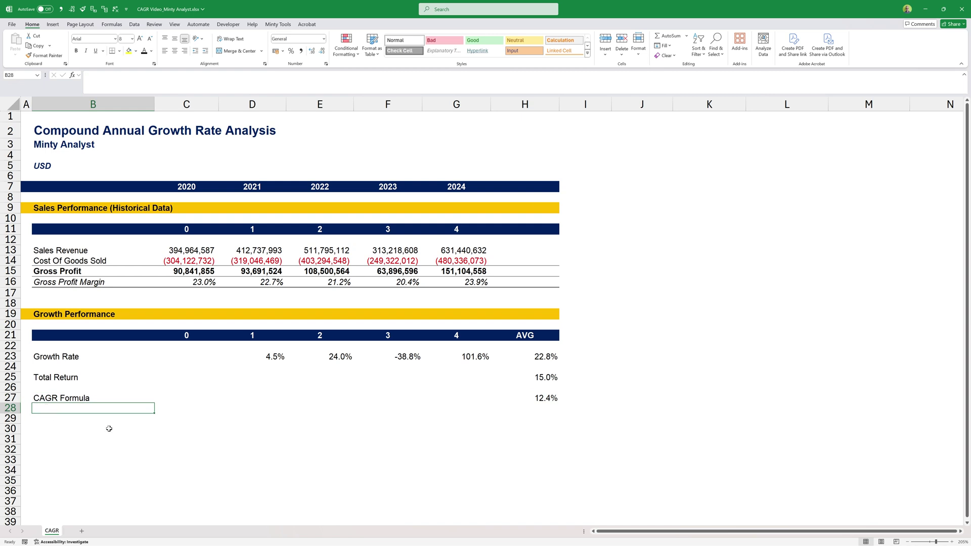
type("=")
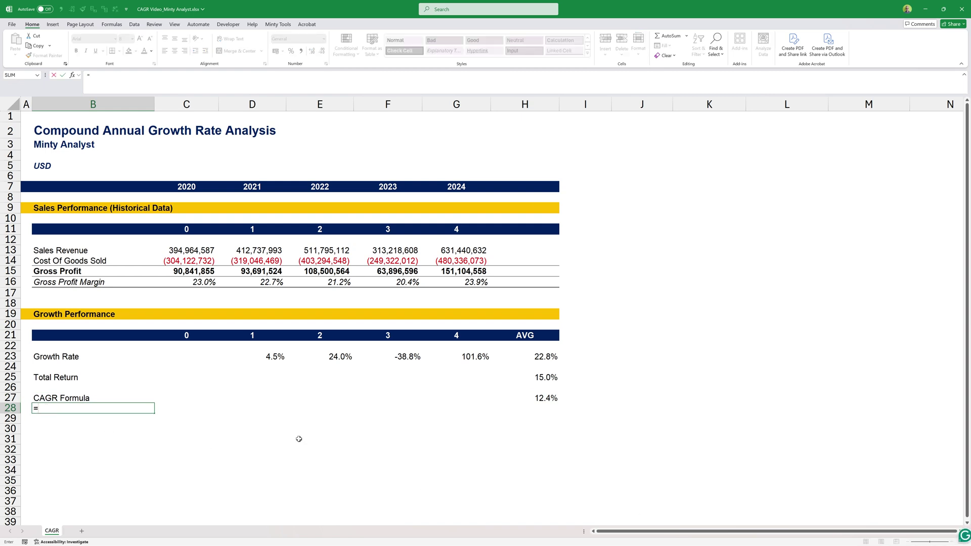
type("rr")
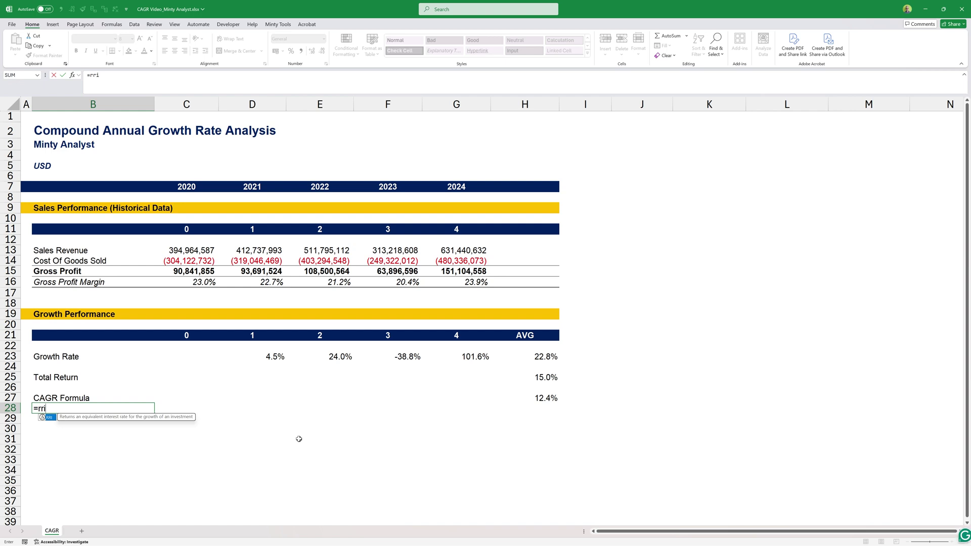
type("i")
key("Tab")
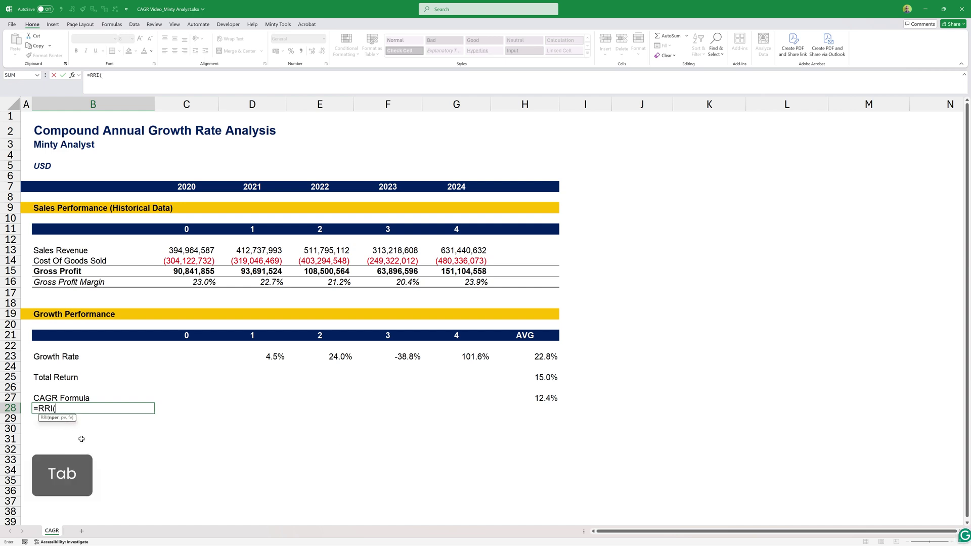
left_click(459, 230)
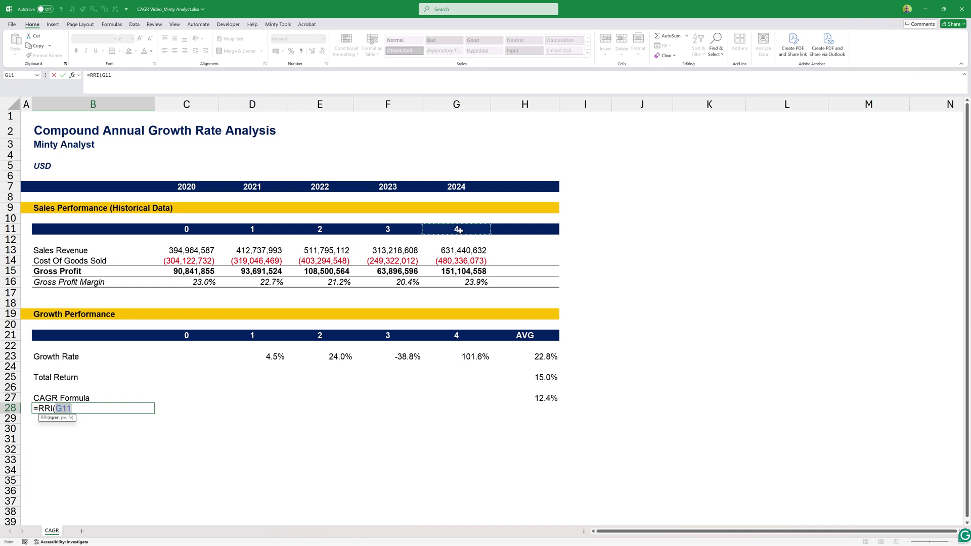
type(",")
left_click(181, 250)
type(",")
left_click(468, 252)
key("Return")
Move the RRI formula from B28 to H28 and apply the percentage format of the CAGR result in H27 to it.
key("Up")
key("ctrl+x")
left_click(464, 404)
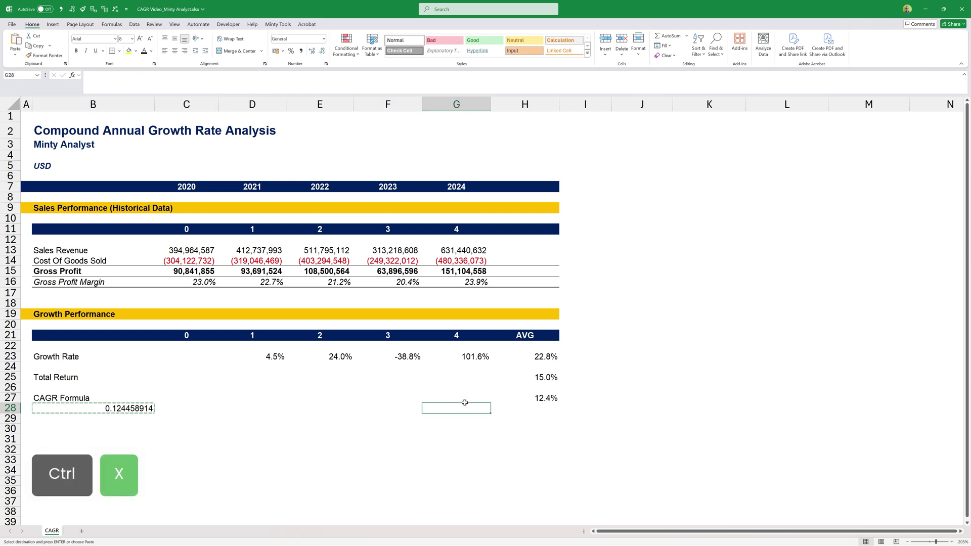
key("Right")
key("ctrl+v")
key("Up")
key("alt+4")
key("Down")
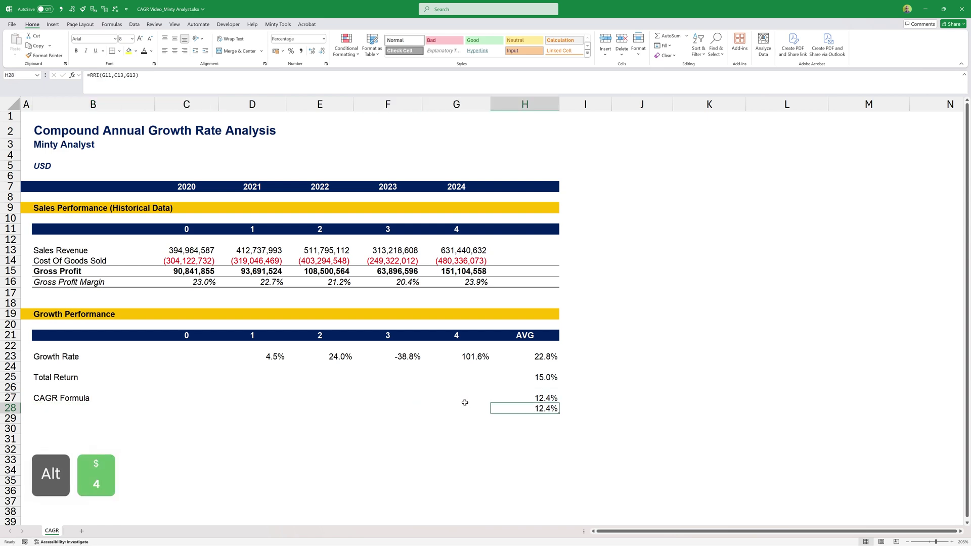
Label row 28 as RRI Function in B28 and bold the CAGR Formula row from B27 to H27.
key("ctrl+Left")
type("RRI Function")
key("Up")
key("ctrl+shift+Right")
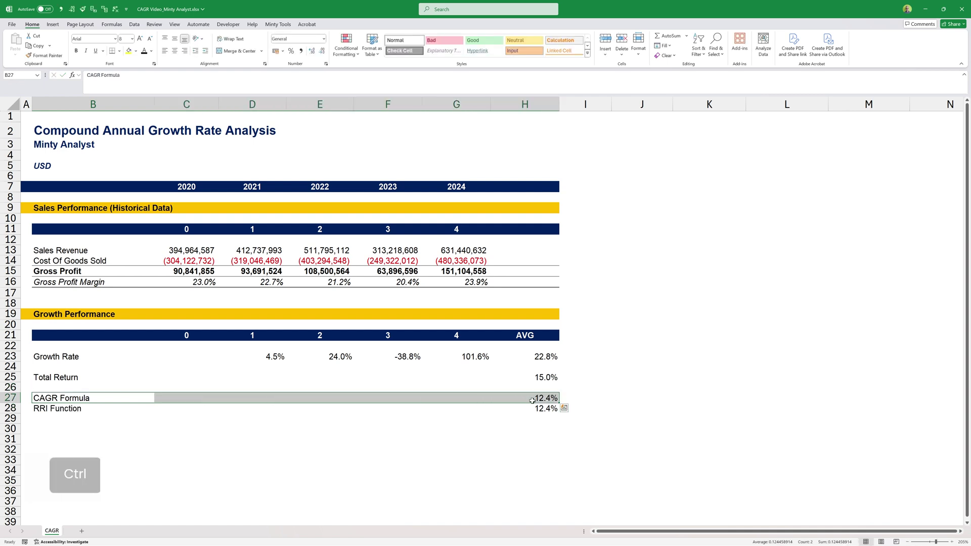
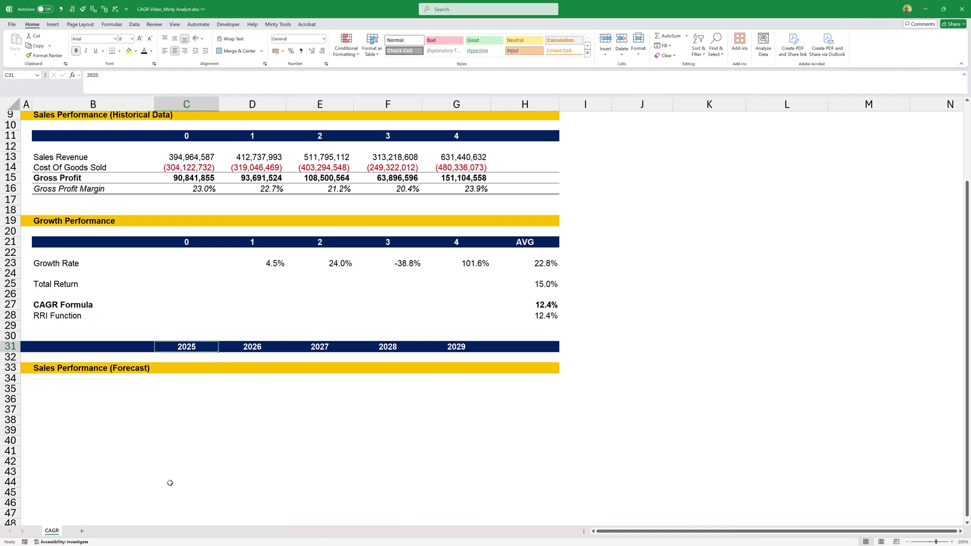
Label the first row of the Sales Performance (Forecast) section Forecast via AVG Growth rate in B35.
key("Down")
key("Down")
key("Left")
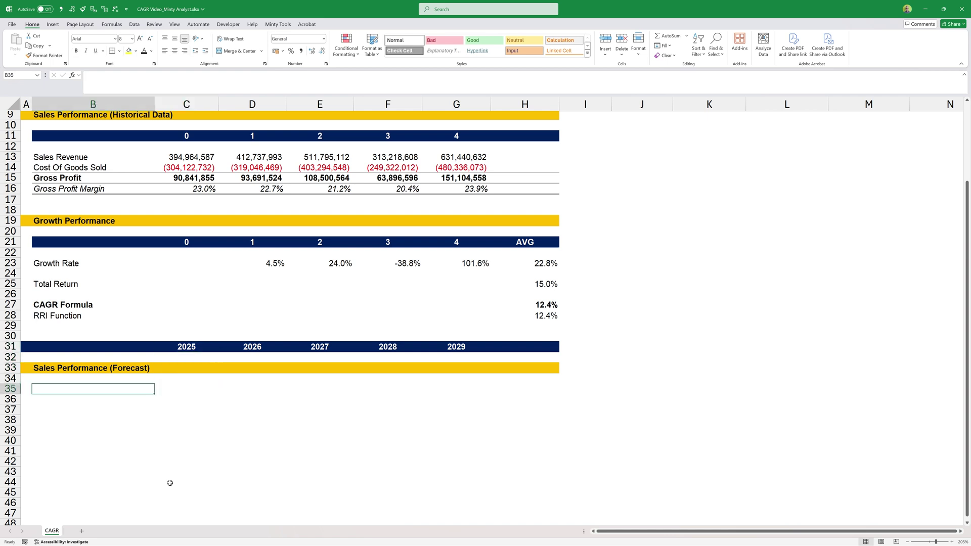
type("Forecast")
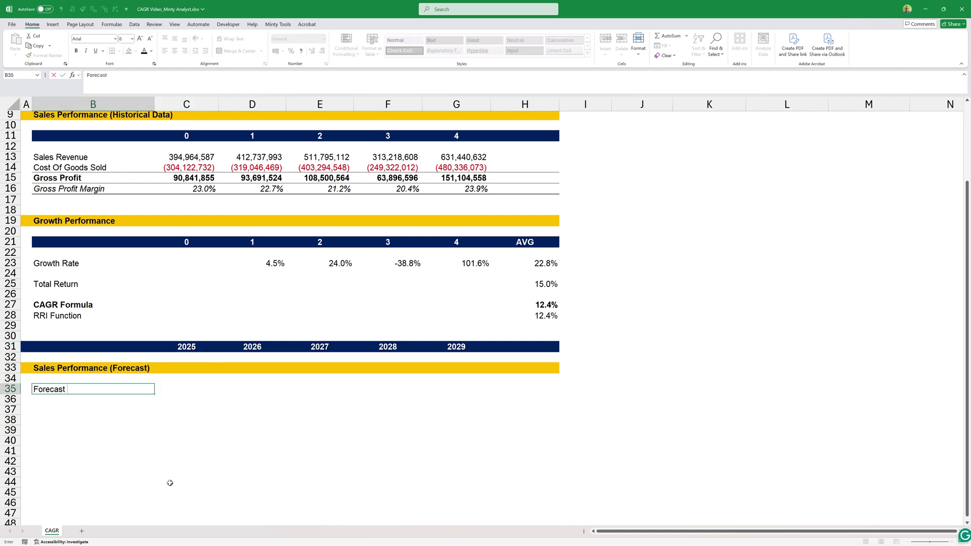
type(" via AVG Growth rate")
key("Return")
Add the row labels Forecast via Total Return in B36 and Forecast via CAGR in B38.
type("F")
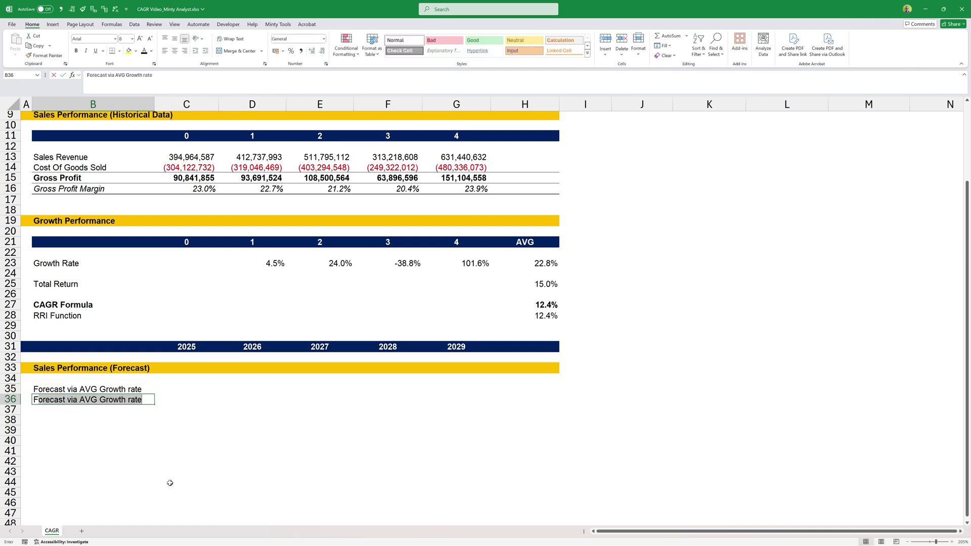
type("orecast via ")
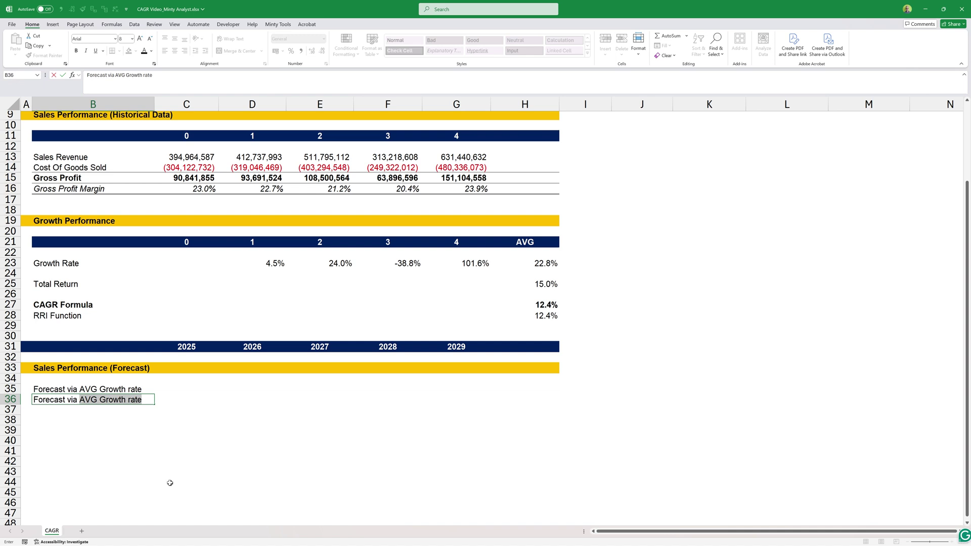
type("Total Return")
key("Return")
key("Return")
type("Forec")
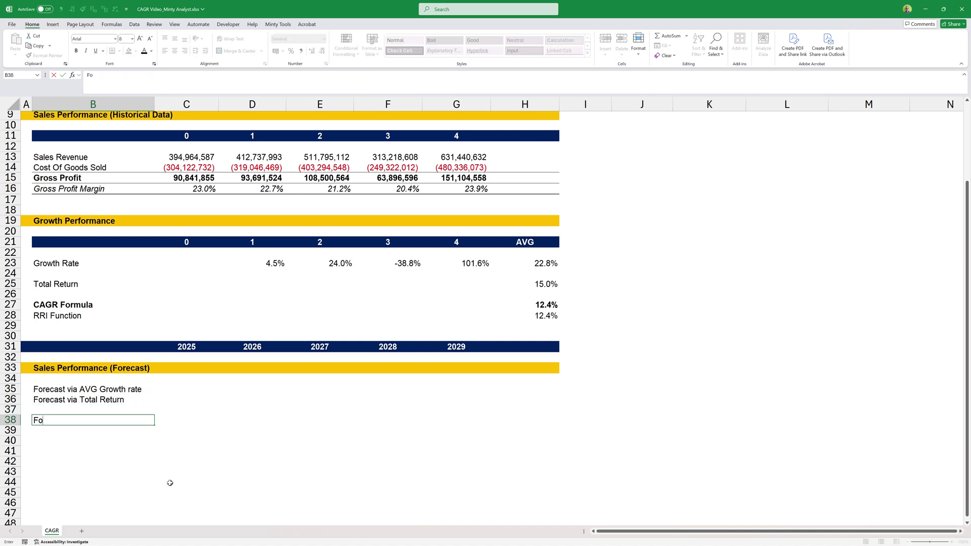
type("ast via CAGR")
key("Return")
Calculate the 2025 forecast via average growth rate in C35 with the formula =G13*(1+$H$23).
key("Up")
key("Up")
key("Up")
key("Up")
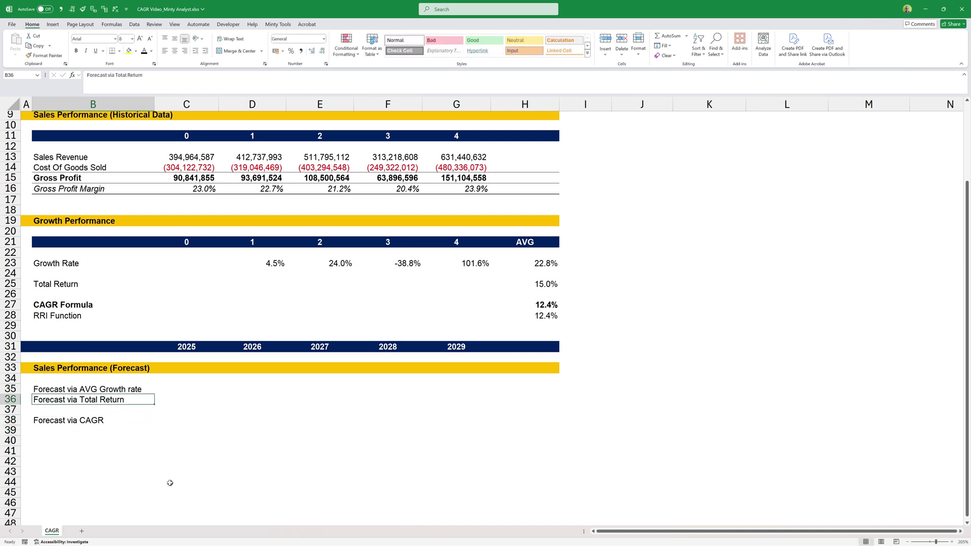
key("Right")
key("Right")
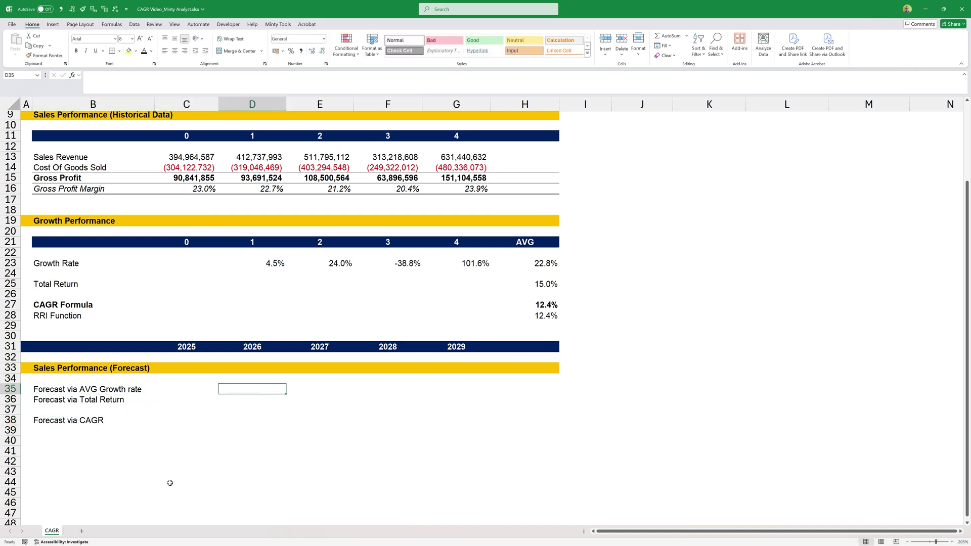
key("Left")
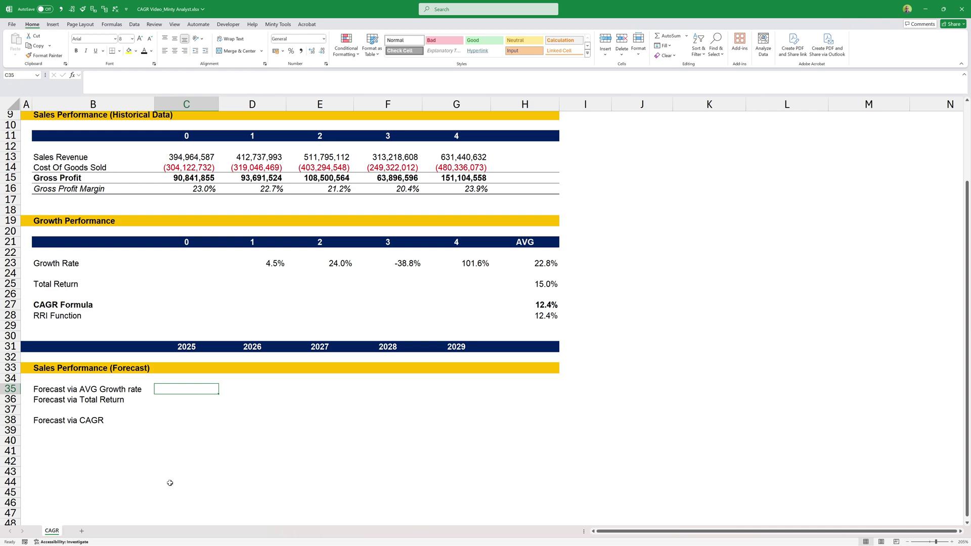
type("=")
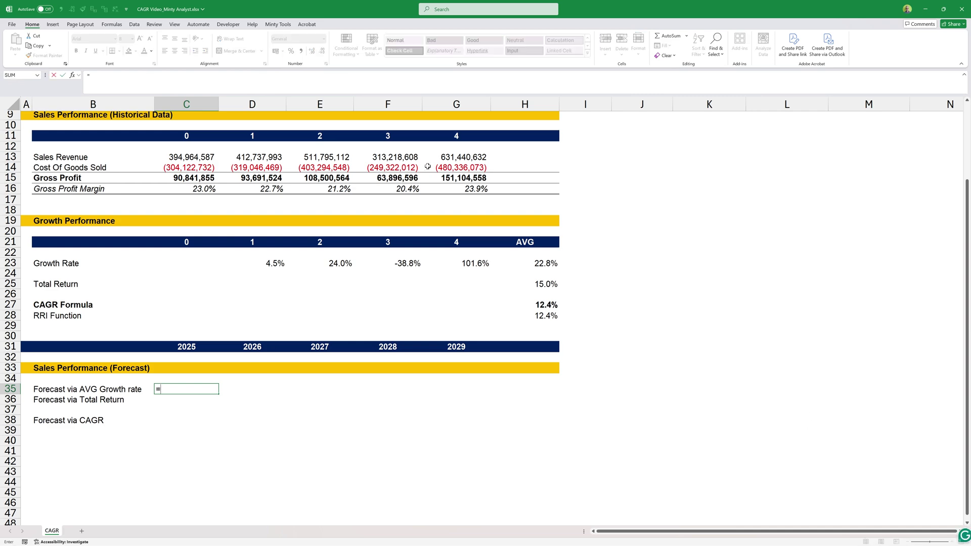
left_click(455, 157)
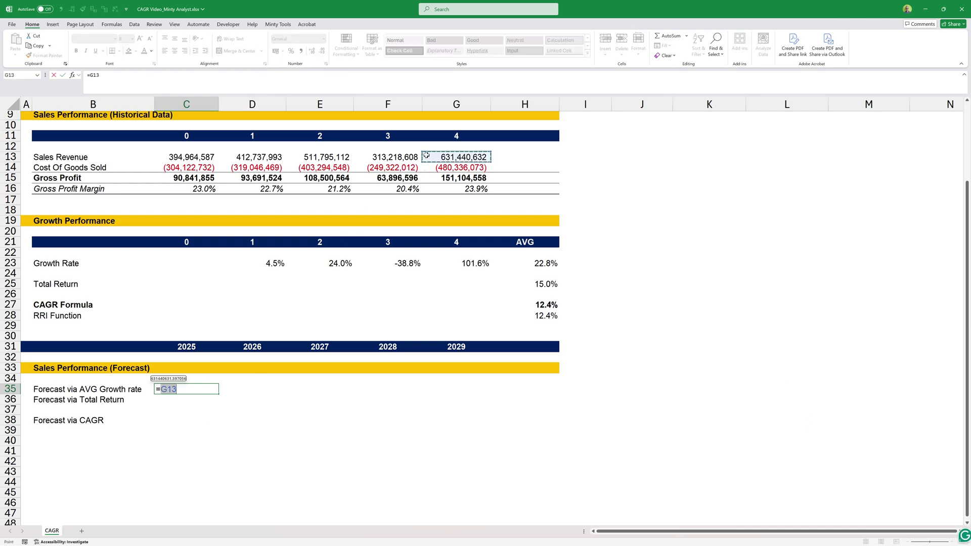
scroll(446, 202, "up", 3)
scroll(436, 279, "down", 3)
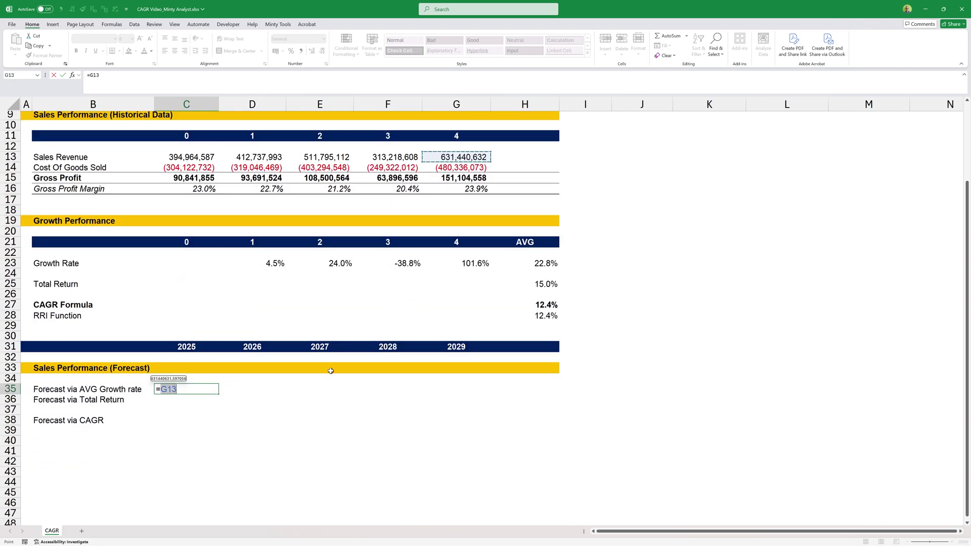
type("*(1")
type("_+")
key("BackSpace")
key("BackSpace")
type("+")
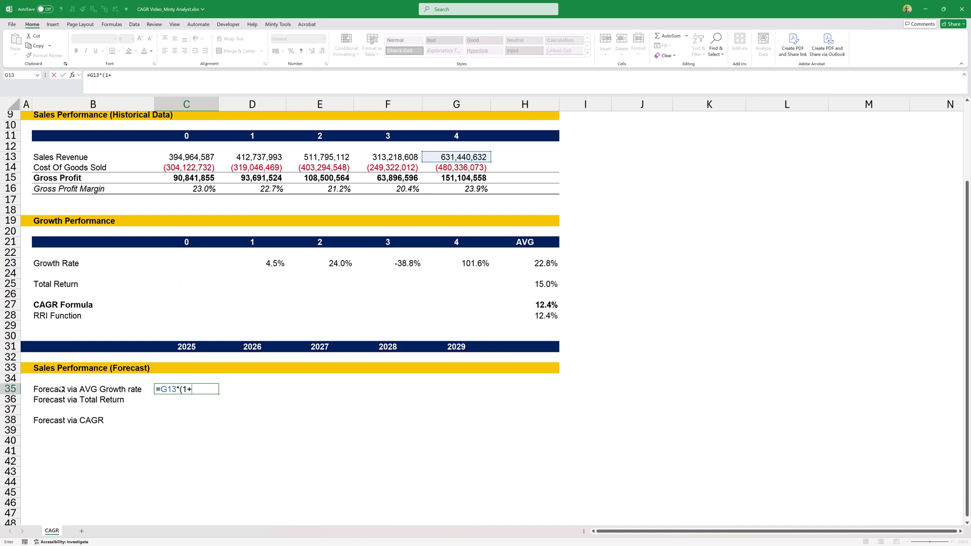
left_click(529, 261)
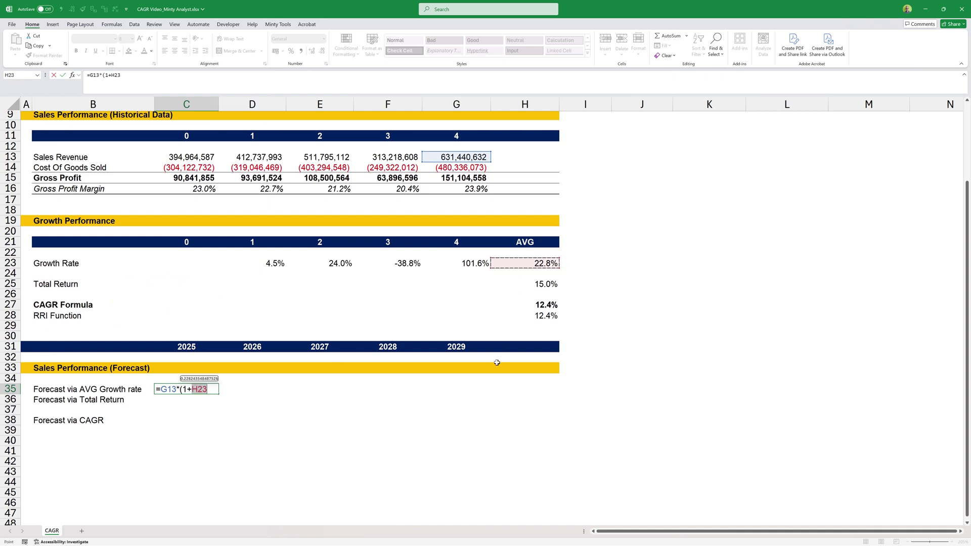
key("F4")
type(")")
key("Return")
Format the 2025 average growth rate forecast in C35 with thousands separators and no decimals.
key("Up")
key("shift+Right")
key("alt+h")
key("9")
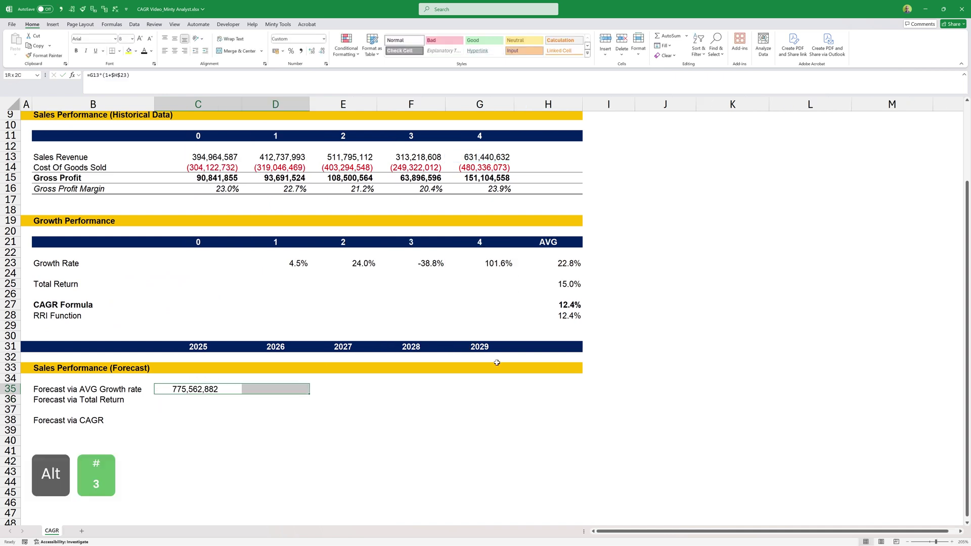
Fill the forecast formula into D35 and change it to =C35*(1+$H$23) so it builds on the 2025 forecast.
key("ctrl+r")
key("F2")
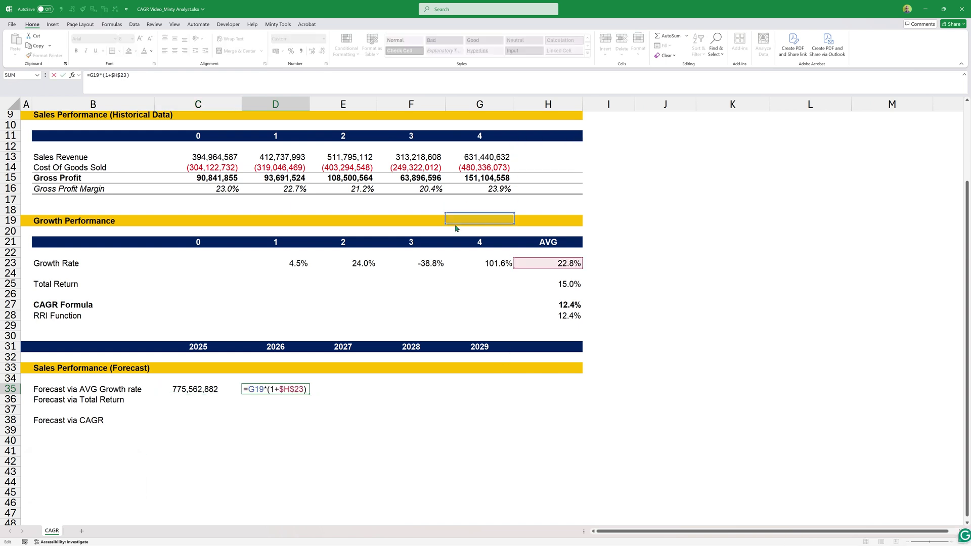
left_click(183, 388)
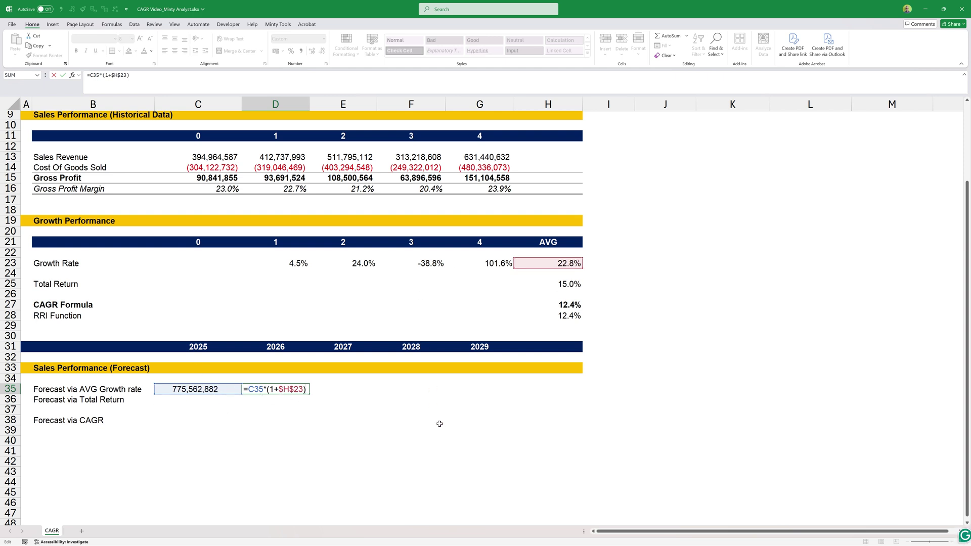
key("Return")
Fill the average growth rate forecast formula from D35 across to G35 for 2027 to 2029.
key("Up")
key("shift+Right")
key("shift+Right")
key("shift+Right")
key("ctrl+r")
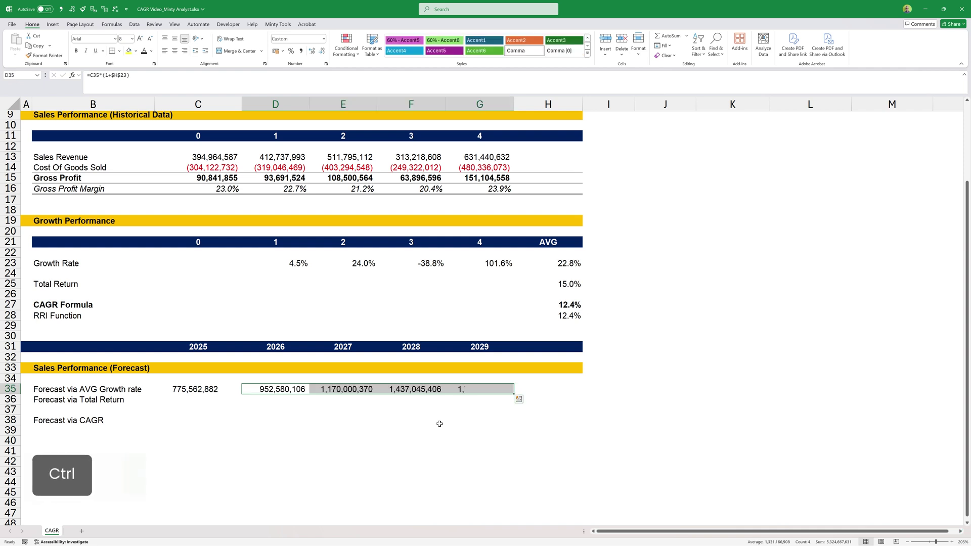
Review the forecast values based on the average growth rate across 2025 to 2029.
key("Right")
key("Right")
key("Right")
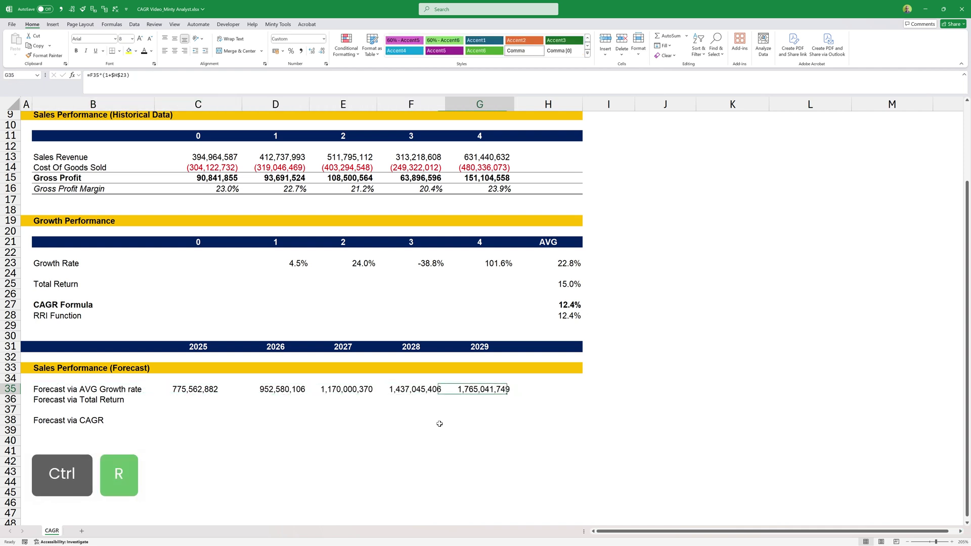
key("Left")
key("Left")
key("Left")
key("Left")
key("Right")
key("Right")
Calculate the 2025 forecast via total return in C36 with the formula =G13*(1+$H$25).
key("Down")
key("Left")
key("Left")
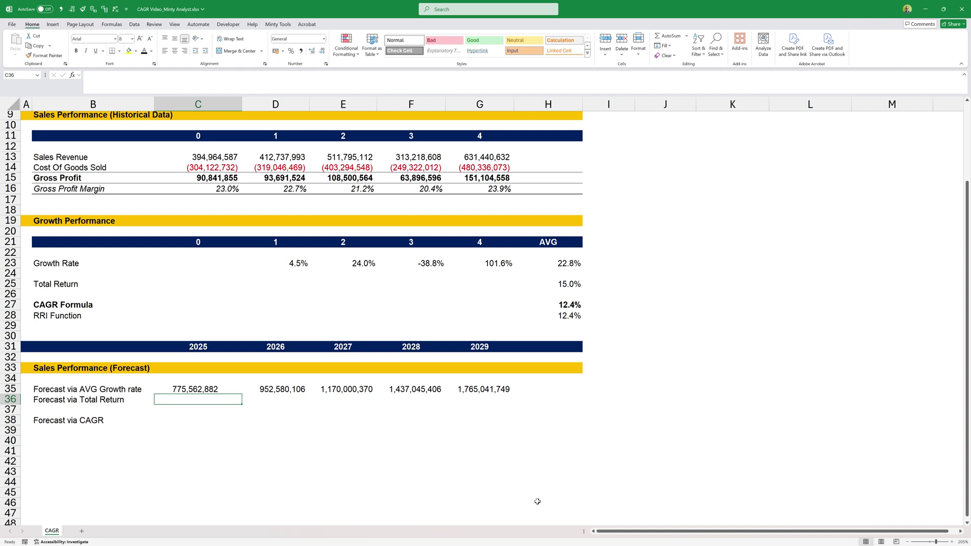
type("=")
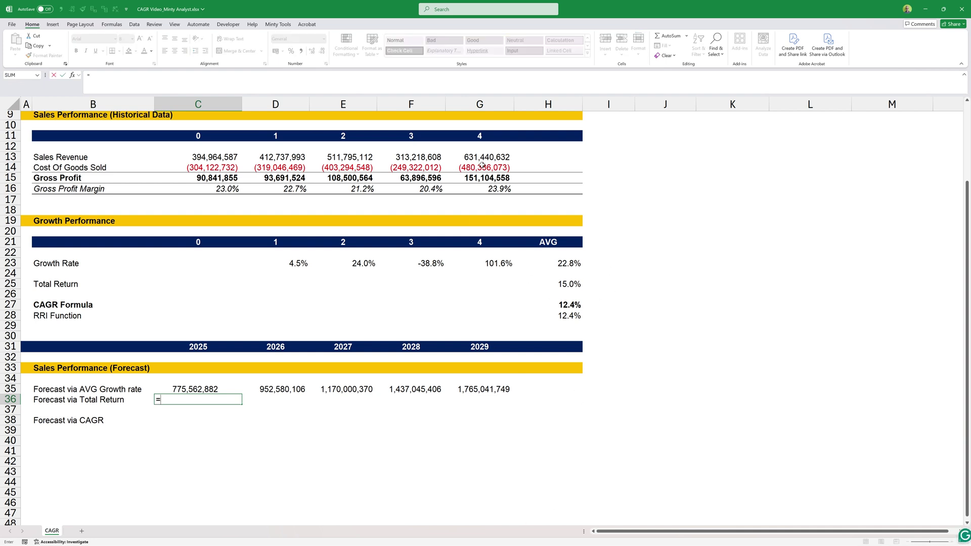
left_click(486, 156)
type("*(1")
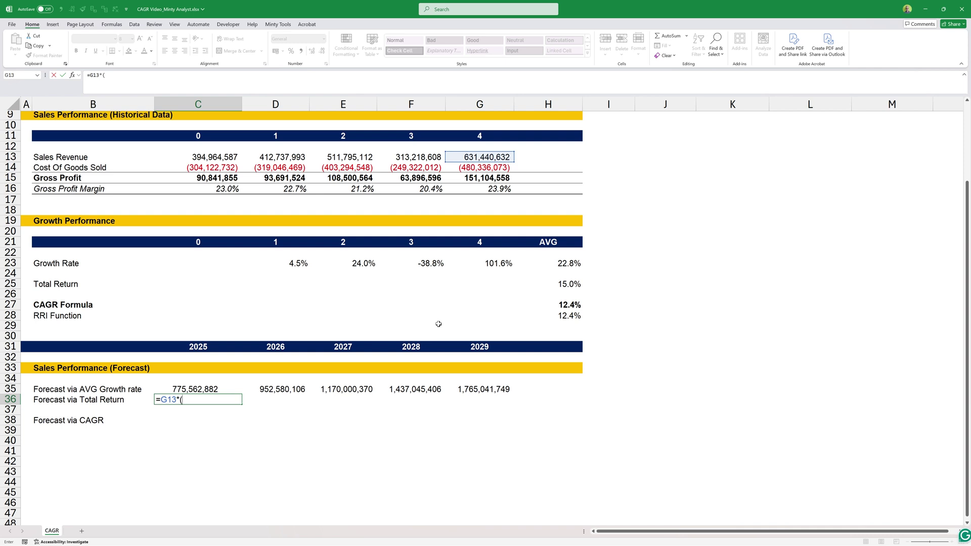
type("+")
left_click(566, 284)
key("F4")
type(")")
key("ctrl+Return")
Copy the total return forecast from C36 to D36 and change the formula to =C36*(1+$H$25).
key("ctrl+c")
key("Right")
key("ctrl+v")
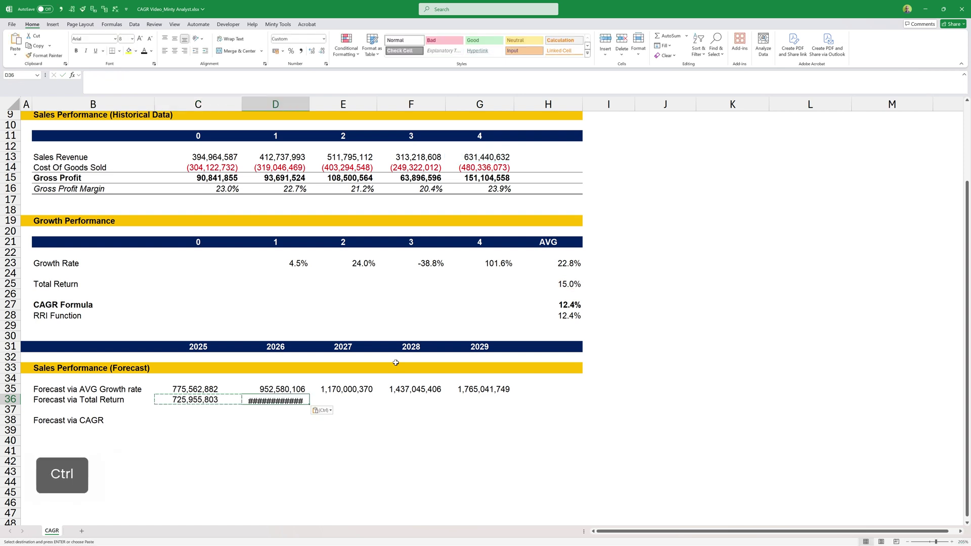
key("F2")
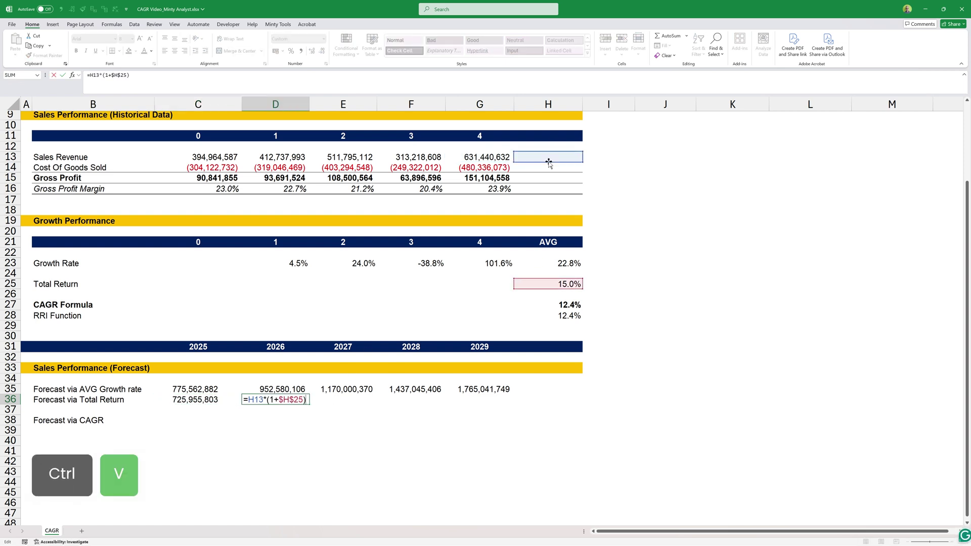
left_click_drag(549, 163, 190, 399)
key("ctrl+Return")
Fill the total return forecast formula from D36 across to G36 for 2027 to 2029.
key("shift+Right")
key("shift+Right")
key("shift+Right")
key("ctrl+r")
Compare the total return forecast with the average growth rate forecast across 2025 to 2029.
key("Right")
key("Right")
key("Right")
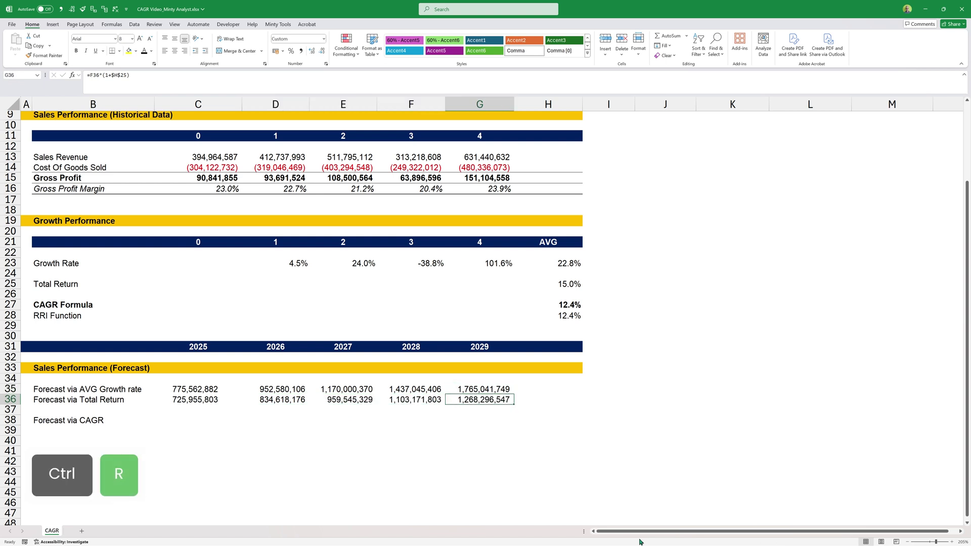
key("Up")
key("Down")
key("Left")
key("Left")
key("Left")
key("Left")
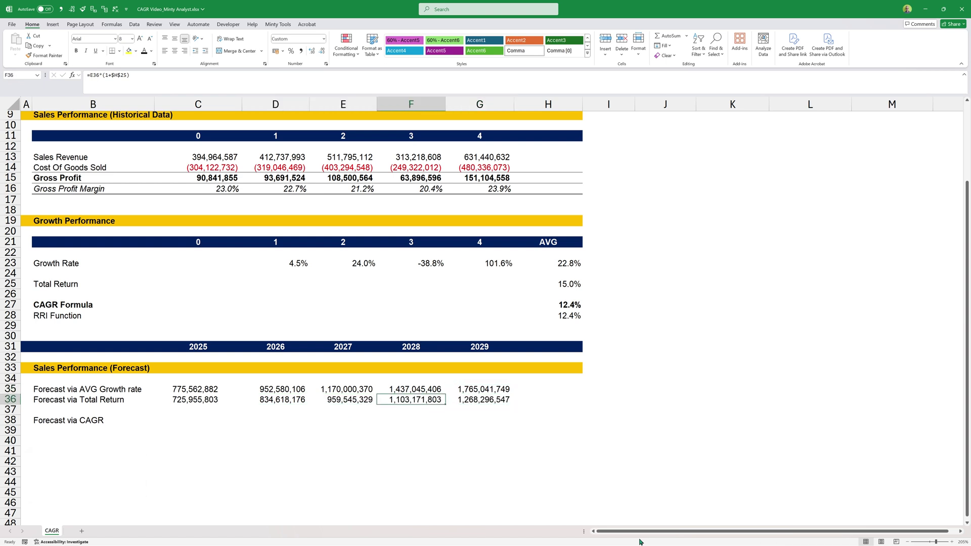
key("Left")
key("Up")
Calculate the 2025 forecast via CAGR in C38 with the formula =G13*(1+H27).
key("Down")
key("Down")
key("Down")
key("Right")
key("Right")
key("Left")
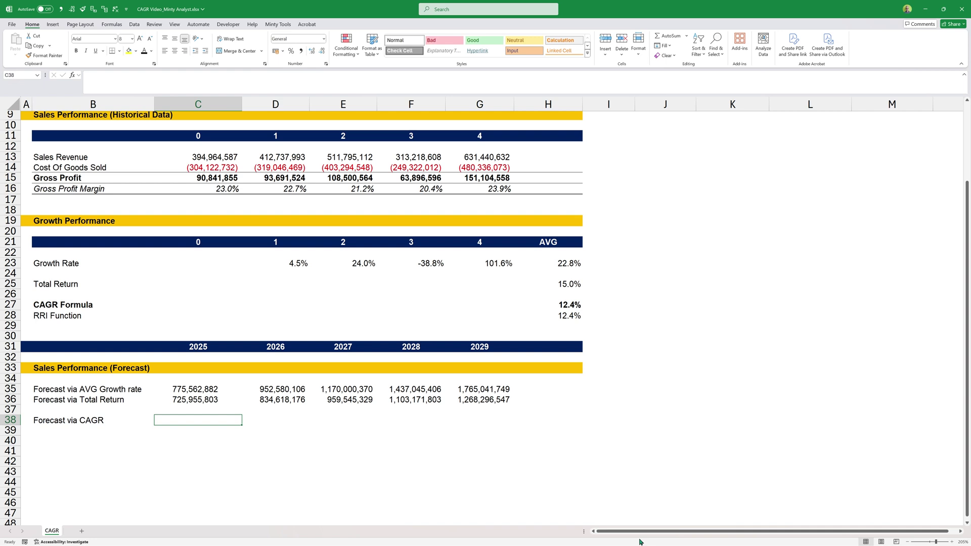
type("=")
left_click(480, 157)
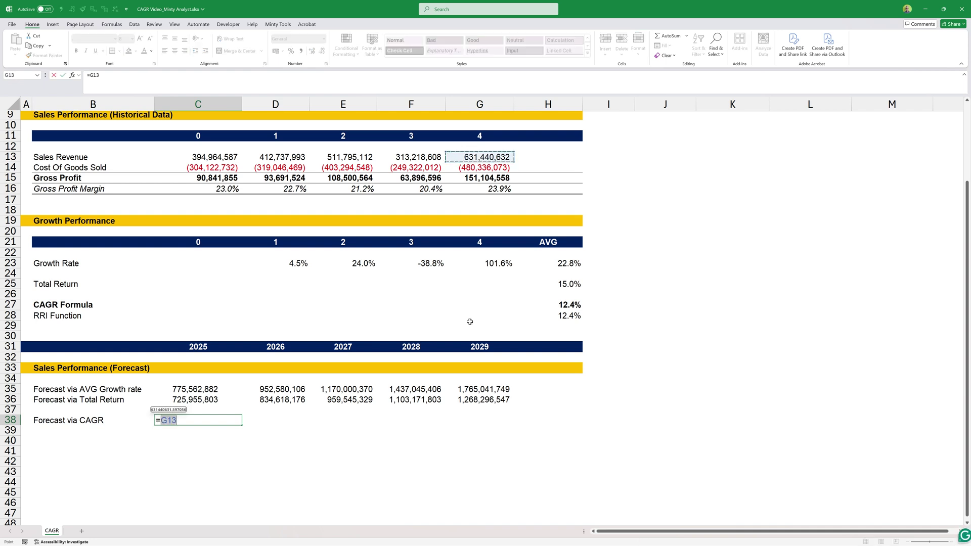
type("*(1")
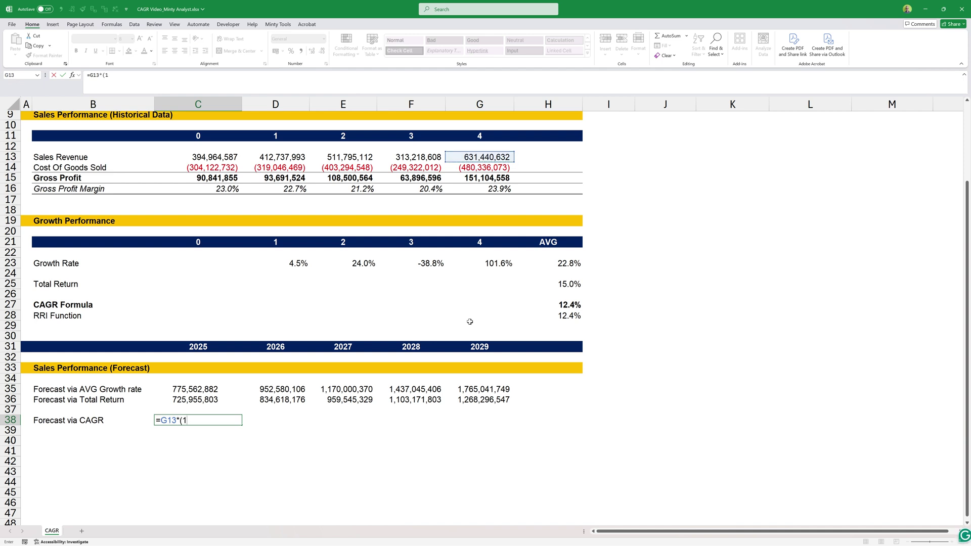
type("+")
left_click(559, 305)
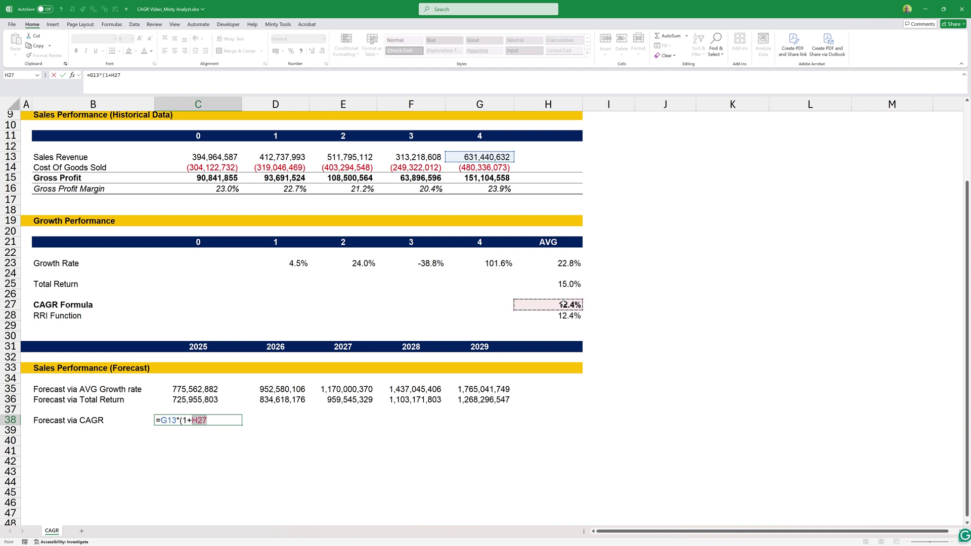
type(")")
key("ctrl+Return")
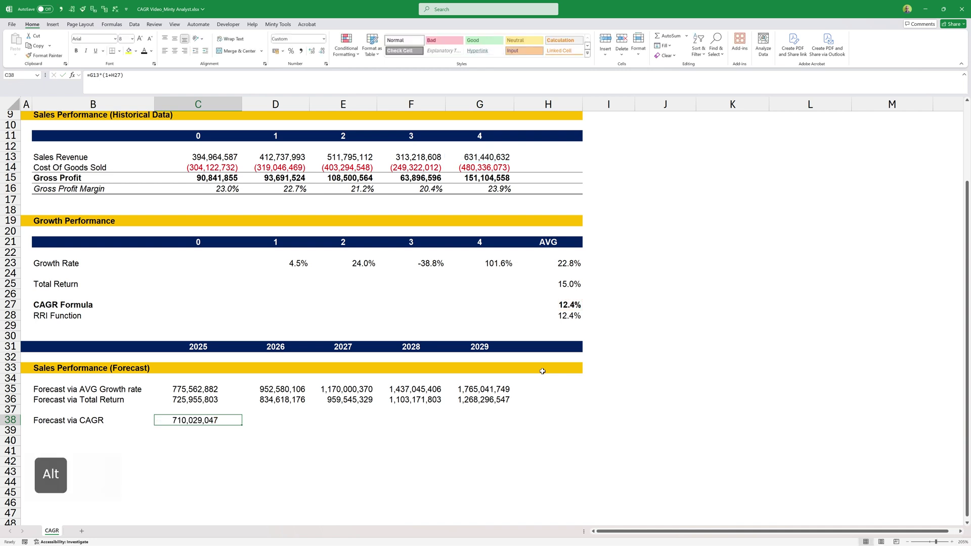
Copy the CAGR forecast from C38 to D38 and change the formula to =C38*(1+$H$27).
key("Right")
key("ctrl+v")
key("F2")
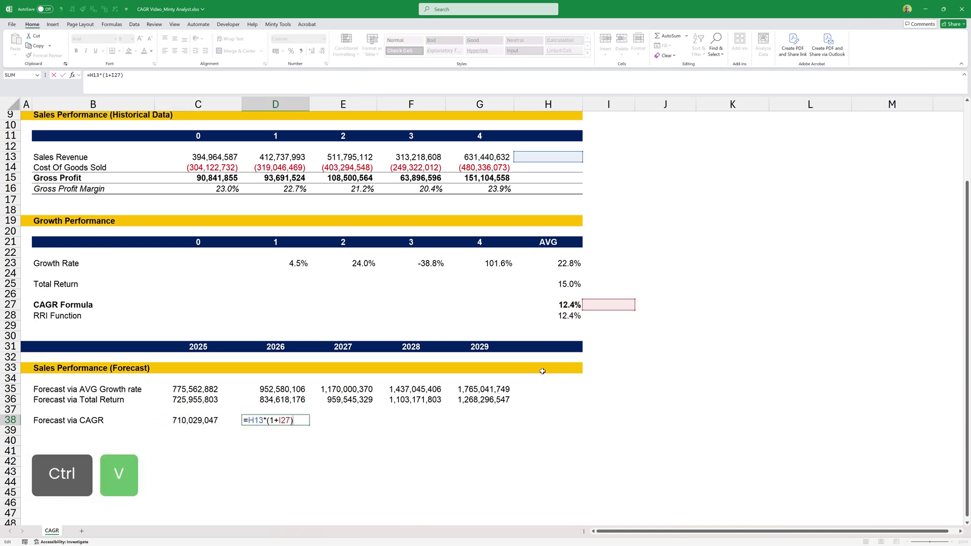
left_click_drag(622, 304, 554, 304)
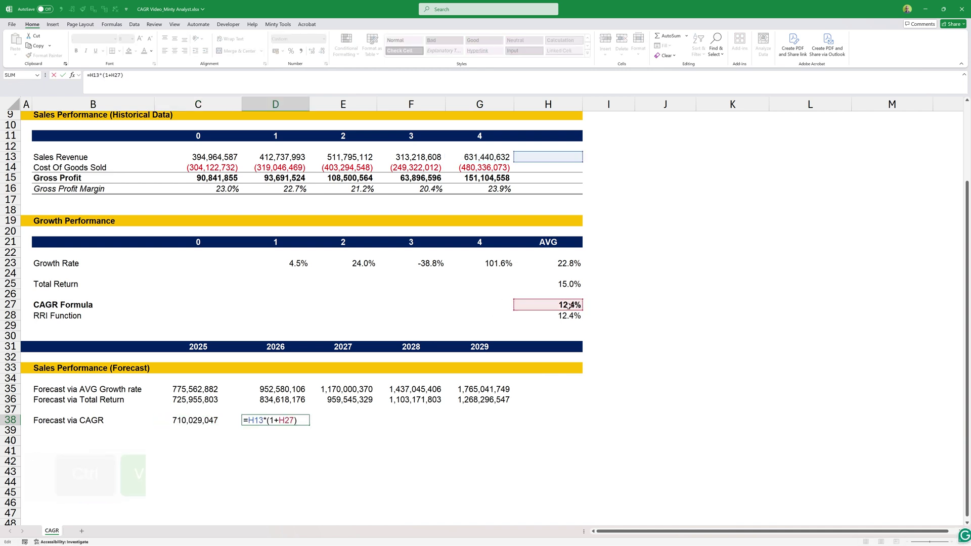
key("F4")
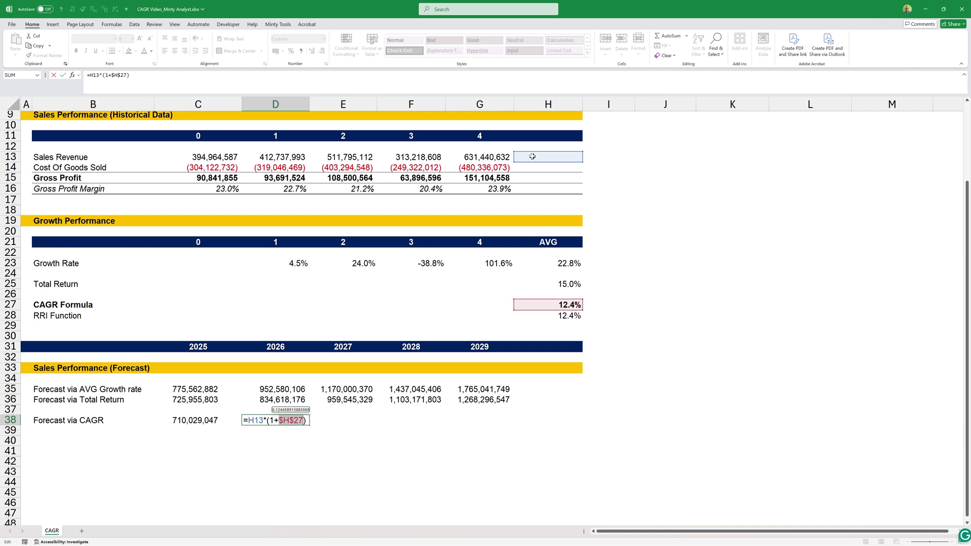
left_click_drag(535, 164, 202, 426)
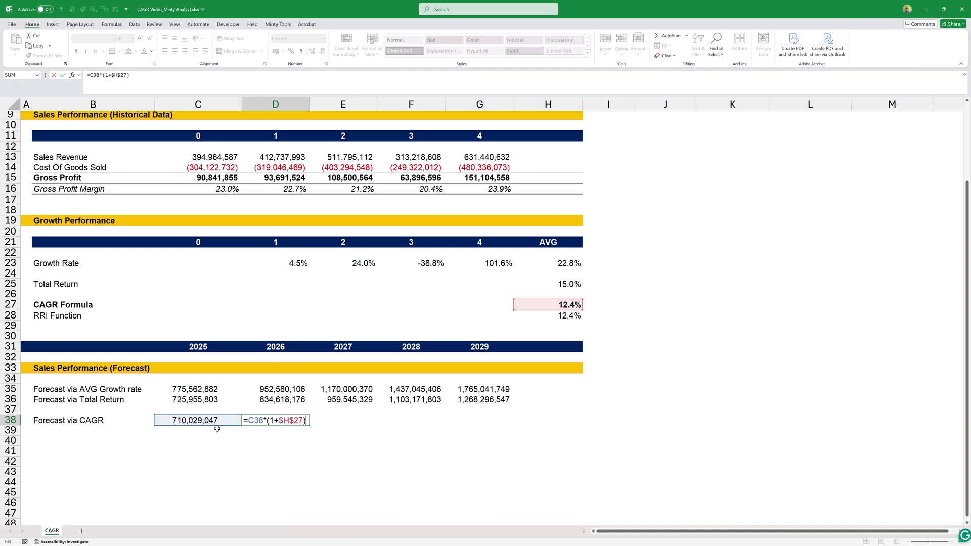
key("Return")
key("Up")
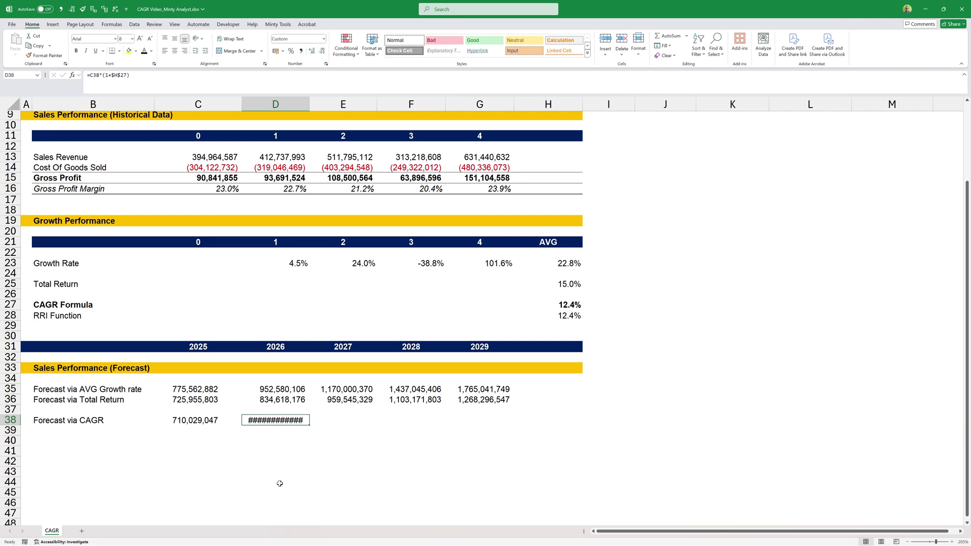
Fill the CAGR forecast formula from D38 across to G38 for 2027 to 2029.
key("shift+Right")
key("shift+Right")
key("shift+Right")
key("ctrl+r")
Review the CAGR forecasts through 2029 and compare the 2029 value with the total return and average growth rate forecasts.
key("Right")
key("Right")
key("Right")
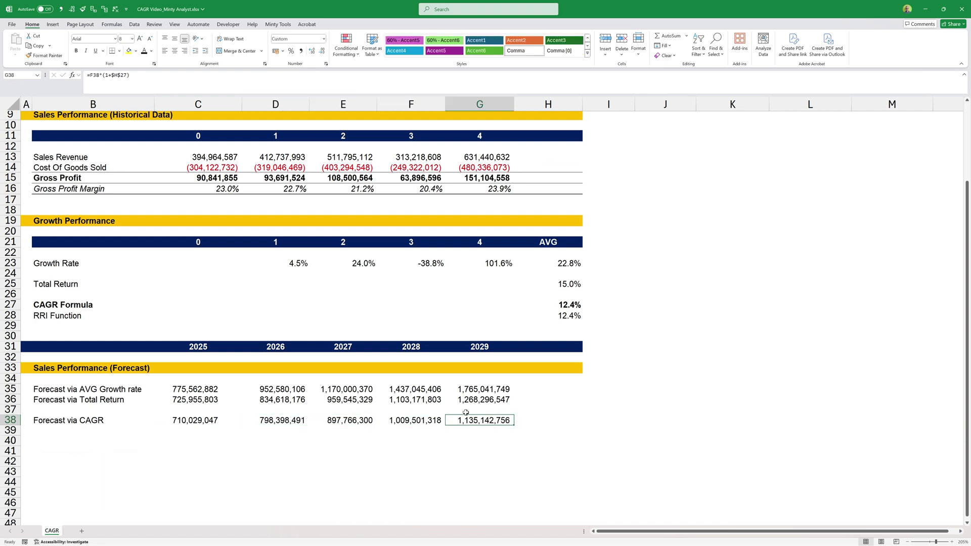
left_click(482, 400)
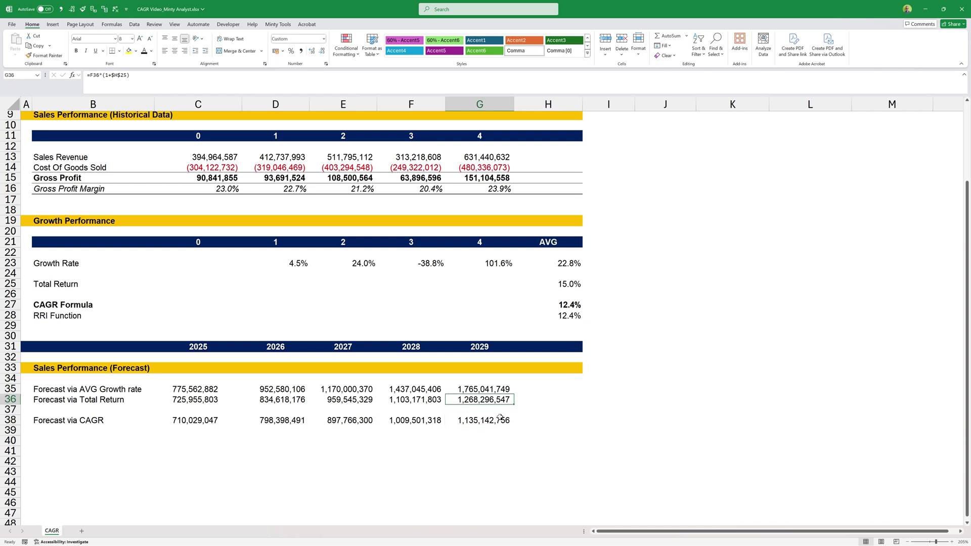
left_click(476, 389)
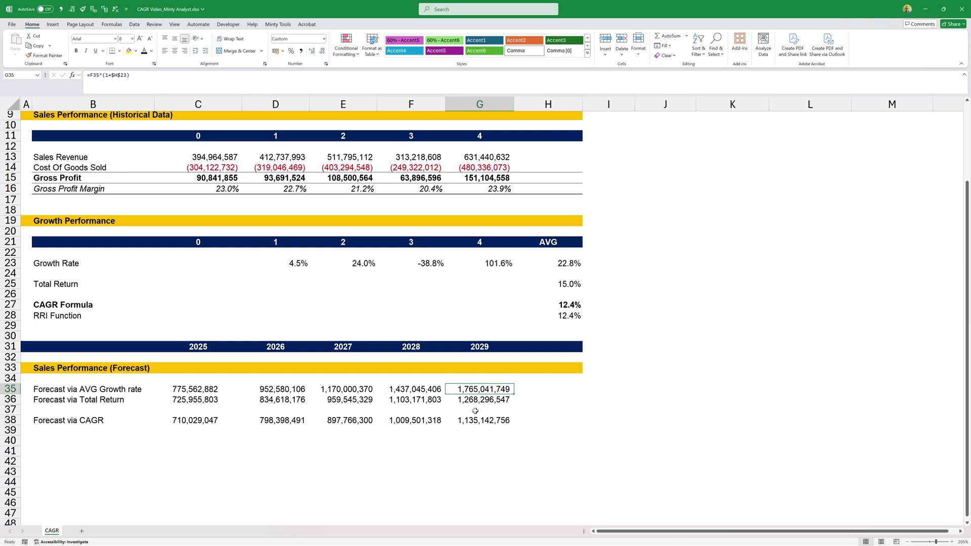